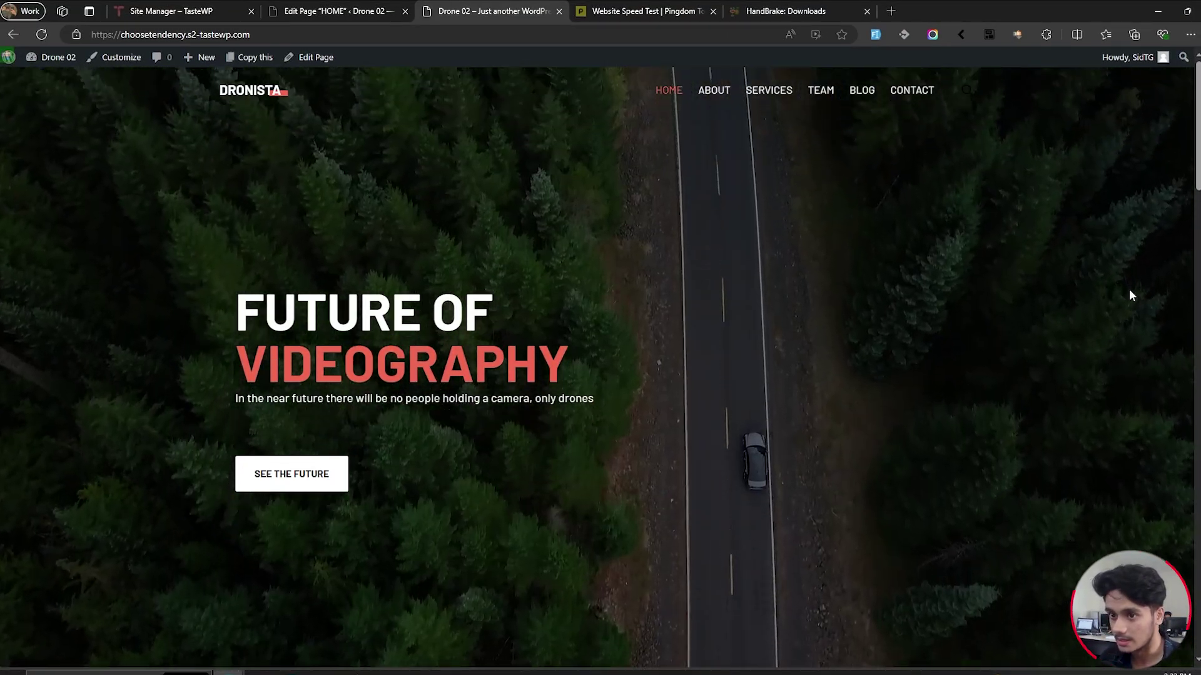
- Bring up Pingdom's speed results and highlight the 26.1 MB page size figure
key("ctrl+Tab")
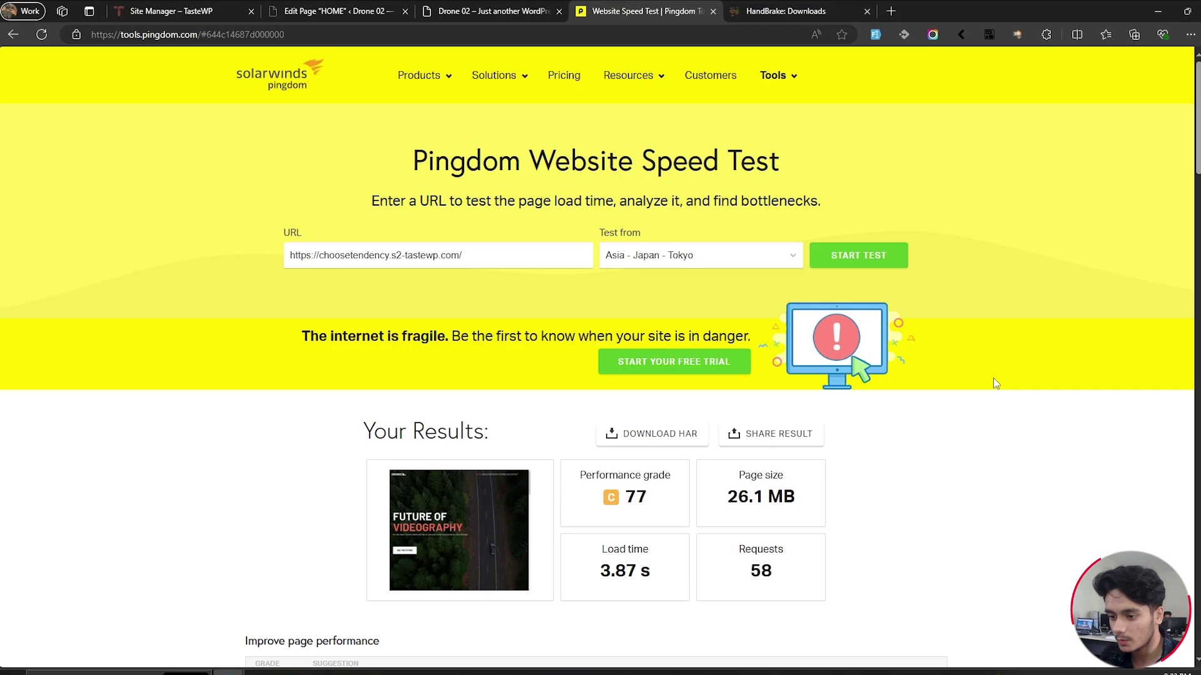
scroll(994, 382, "down", 1)
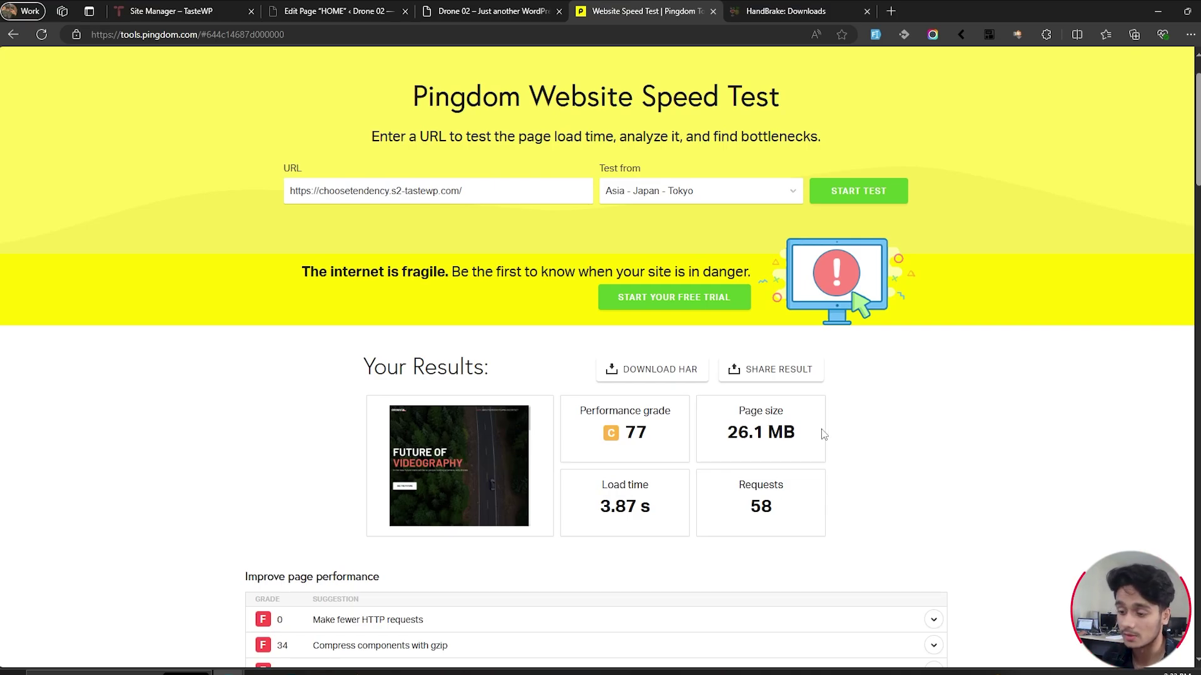
left_click_drag(823, 434, 769, 300)
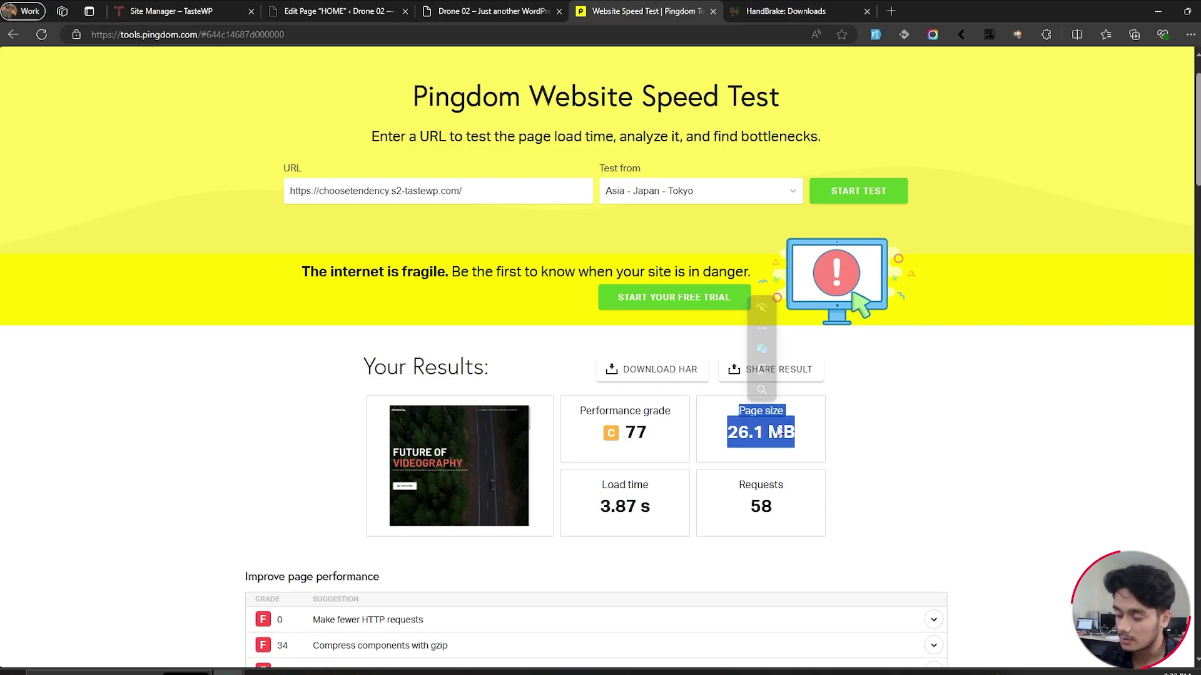
left_click(804, 451)
double_click(789, 433)
left_click(813, 432)
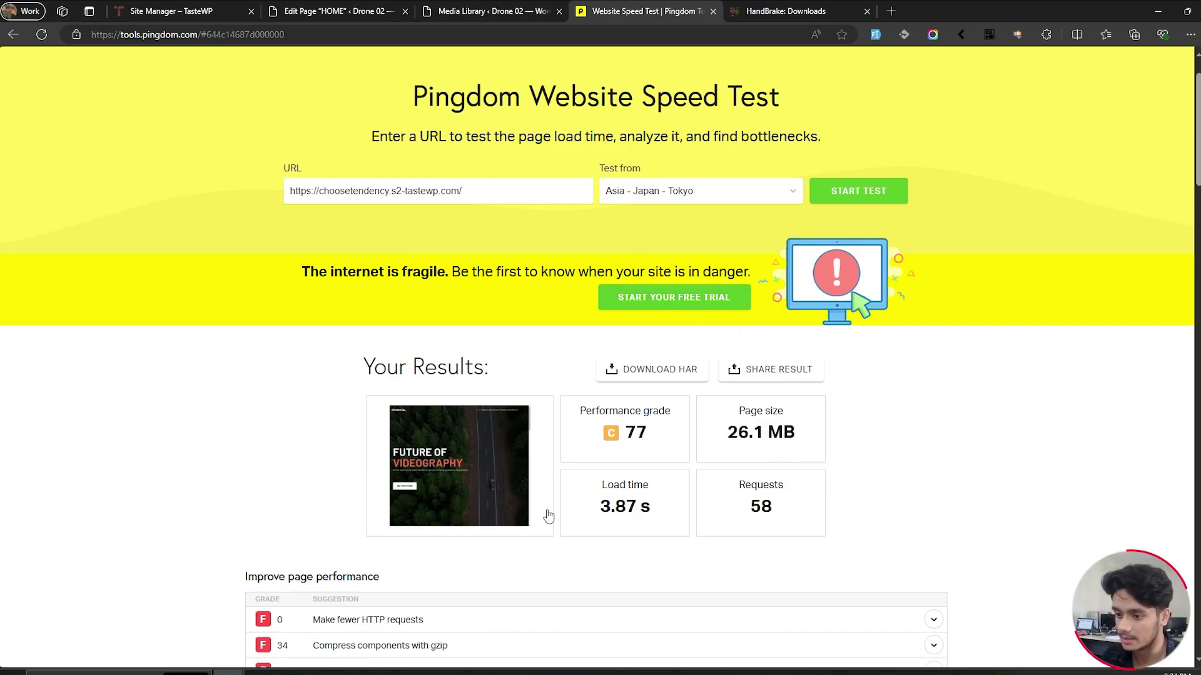
- Show the hero video's Media Library attachment details and highlight its 24 MB file size
left_click(464, 7)
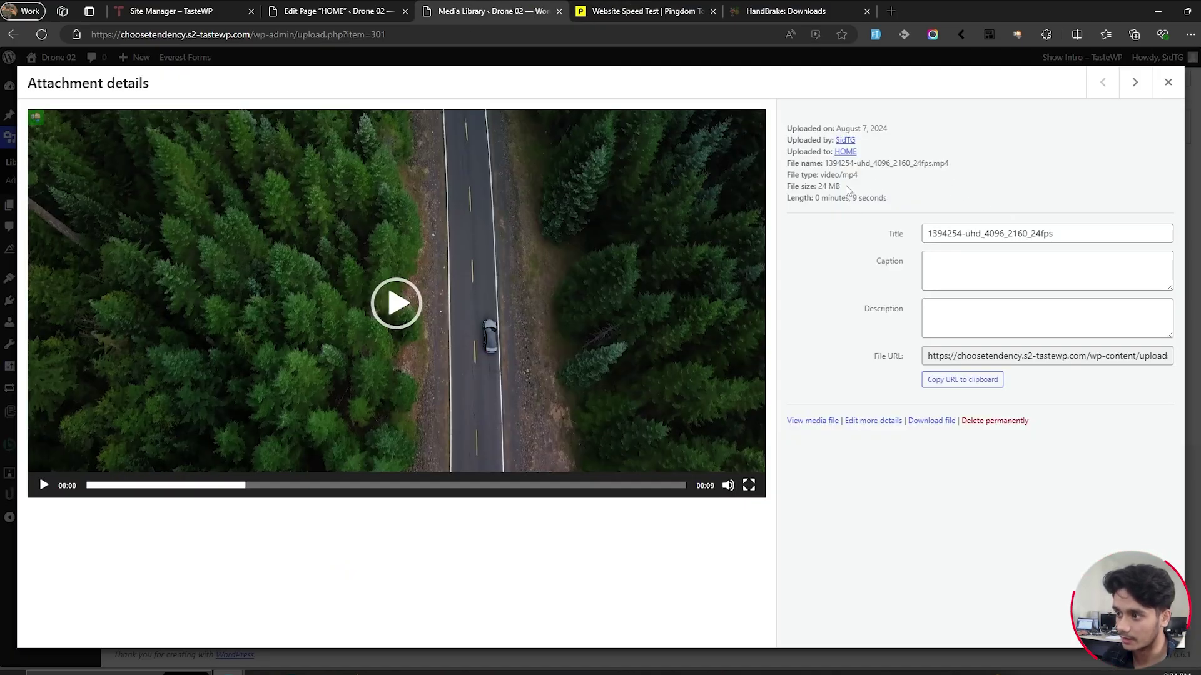
mouse_move(842, 186)
left_mouse_down()
mouse_move(807, 176)
mouse_move(819, 186)
left_mouse_up()
left_click(827, 189)
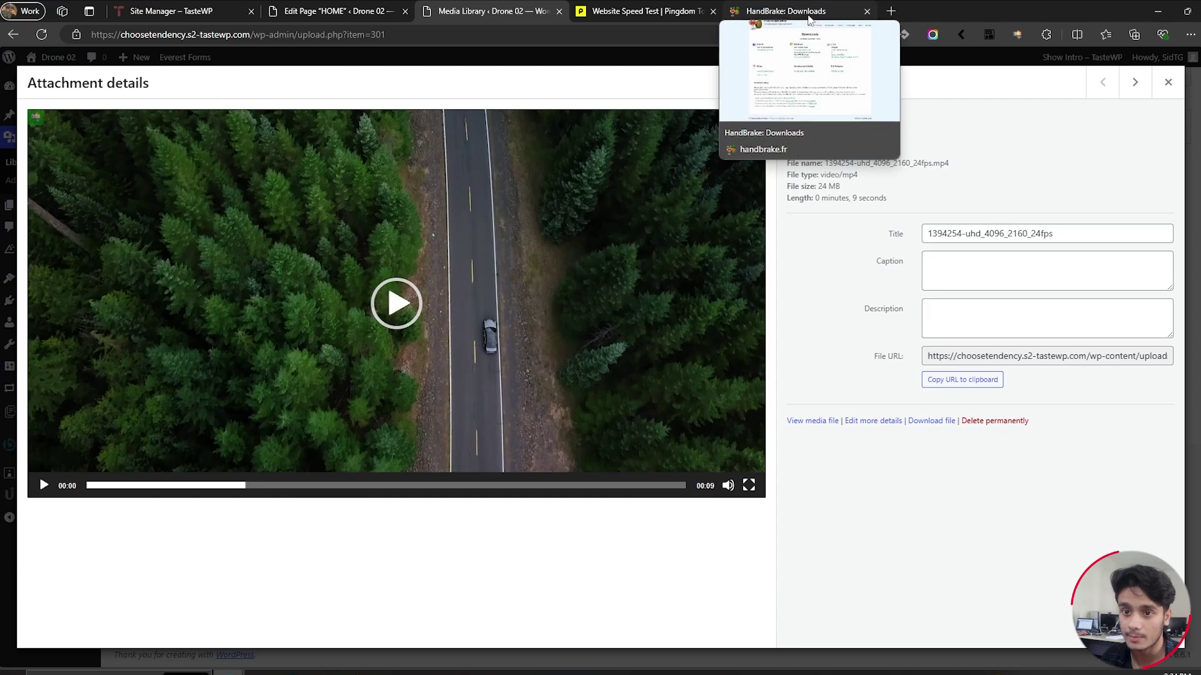
- Go to the HandBrake downloads page and scroll up to see version 1.8.1
left_click(808, 14)
scroll(766, 260, "up", 1)
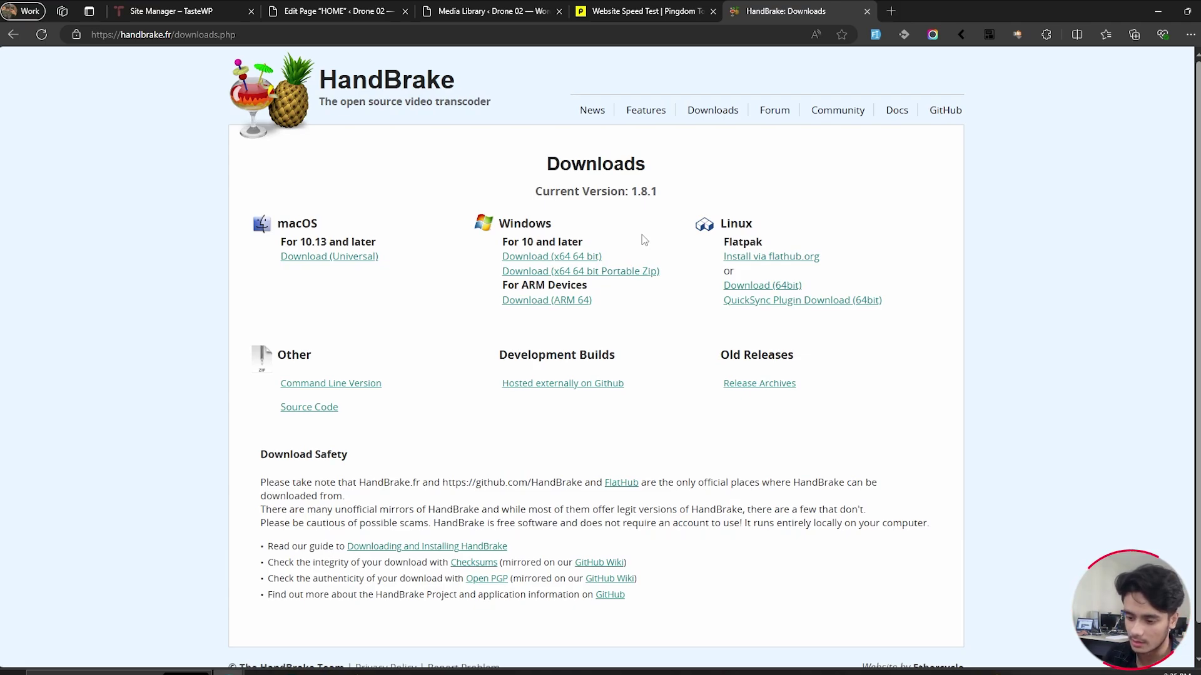
- Search Windows for HandBrake and launch it
left_click(105, 669)
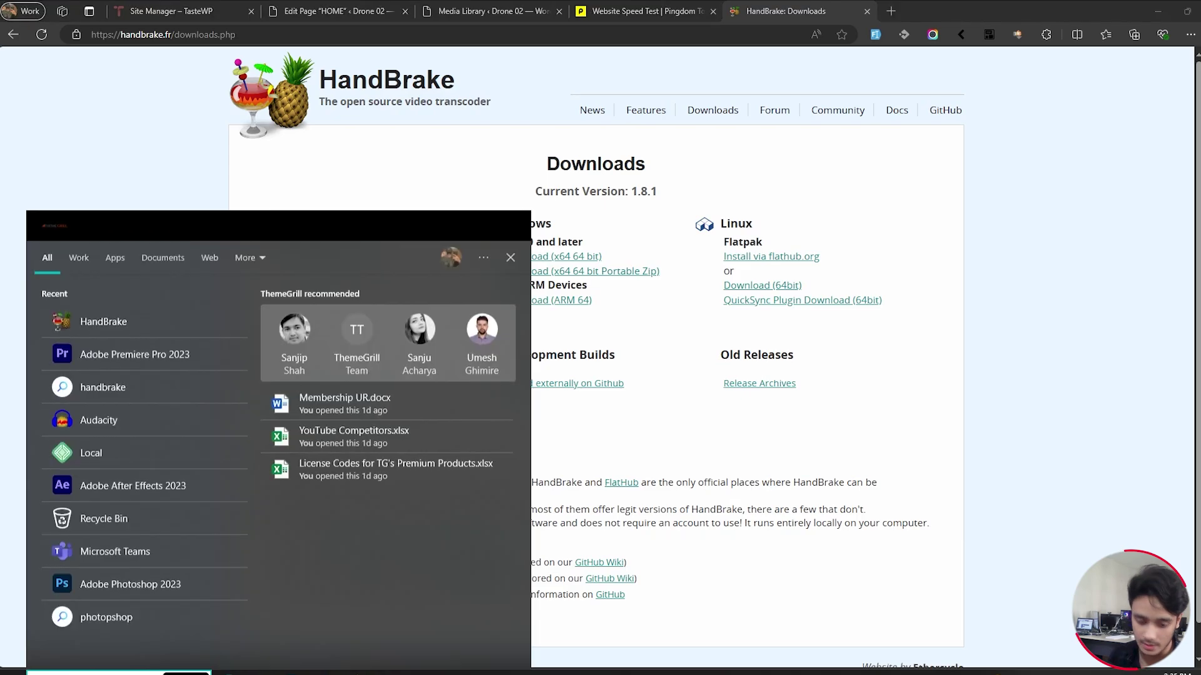
type("handbrake")
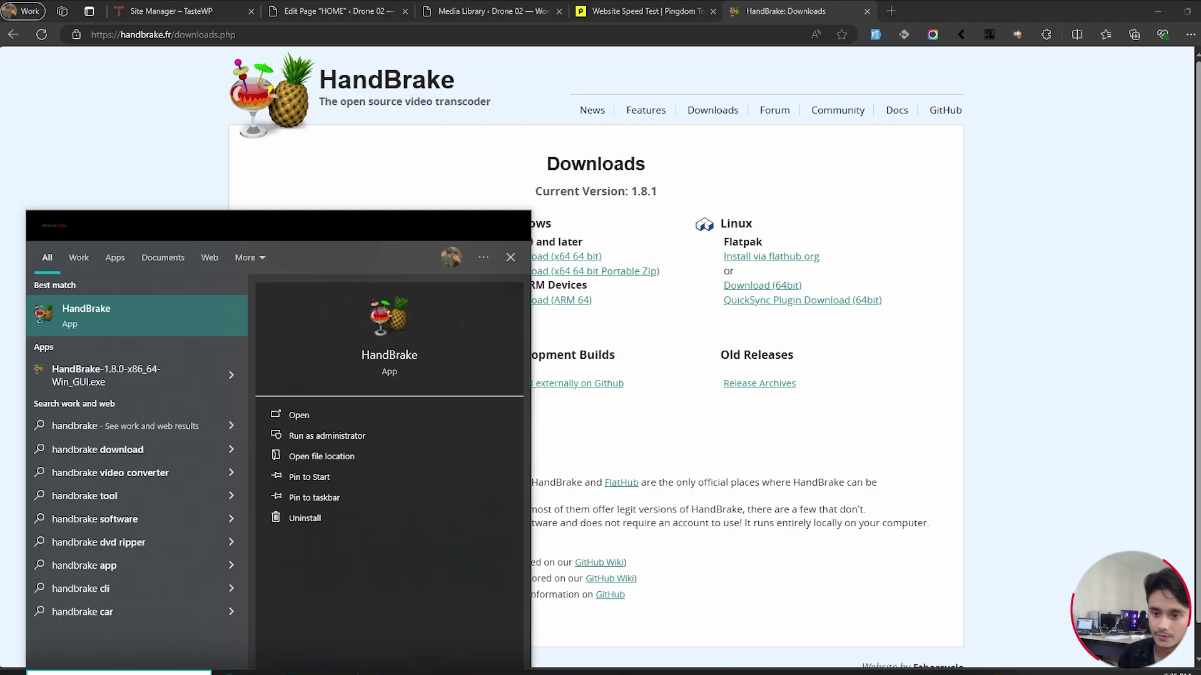
key("Return")
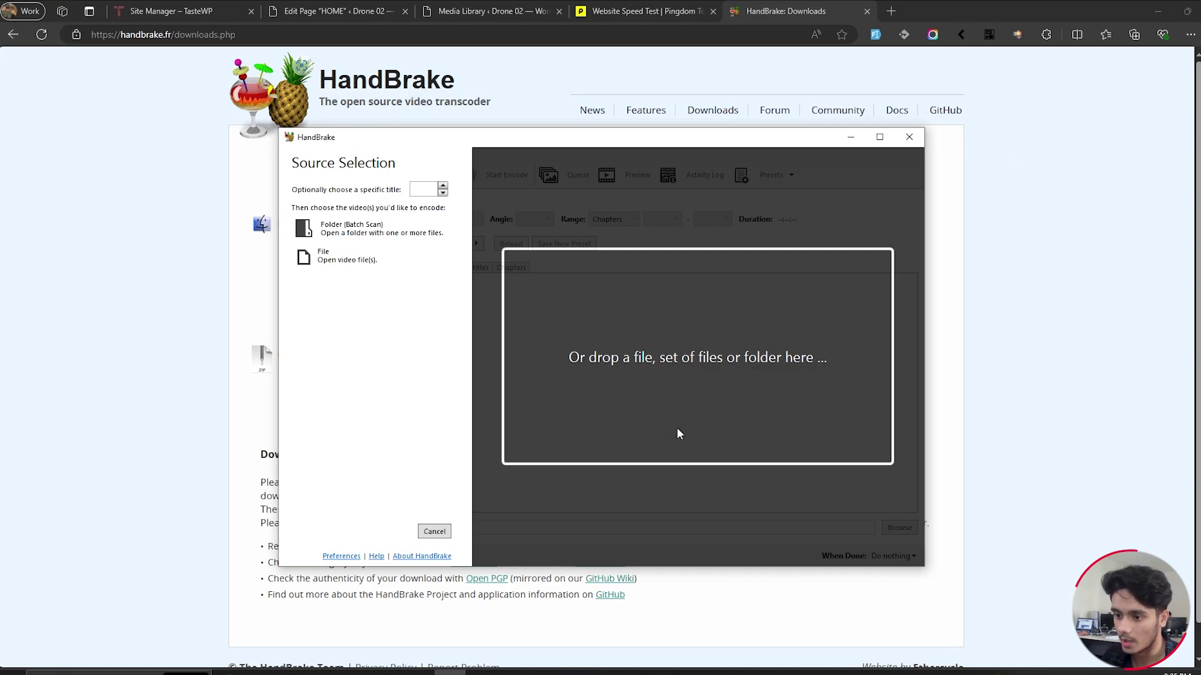
- Load the drone clip 11394254-uhd_4096_2160_24fps as HandBrake's source file
left_click(338, 256)
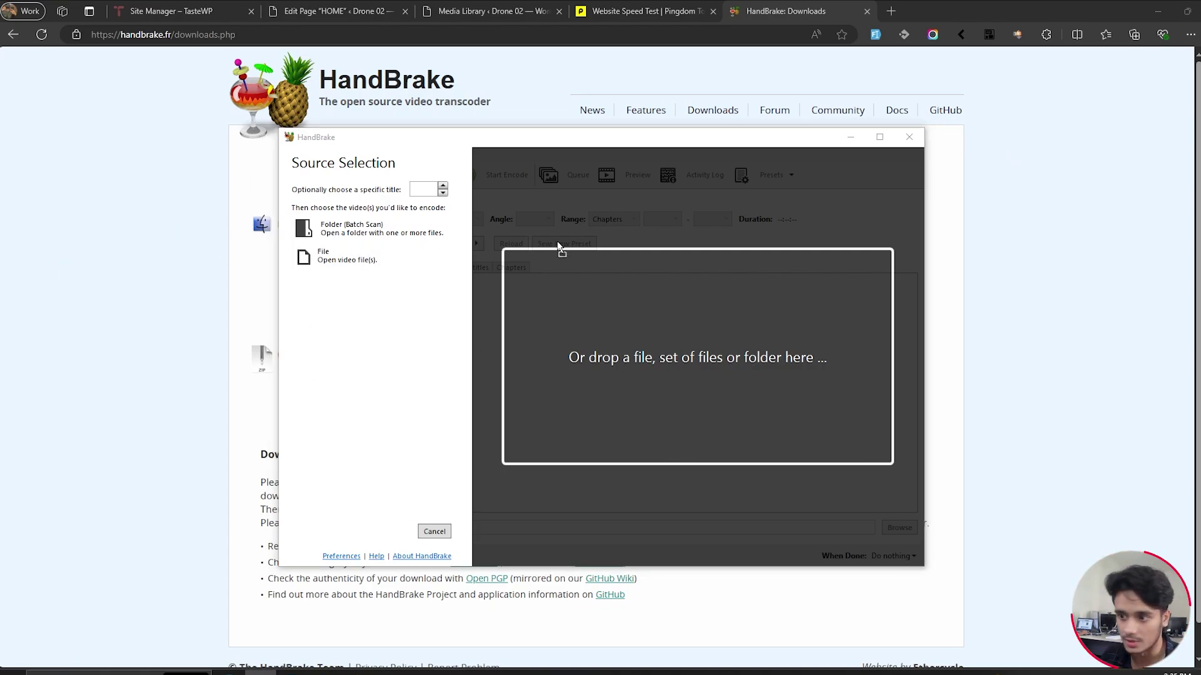
left_click_drag(581, 304, 582, 304)
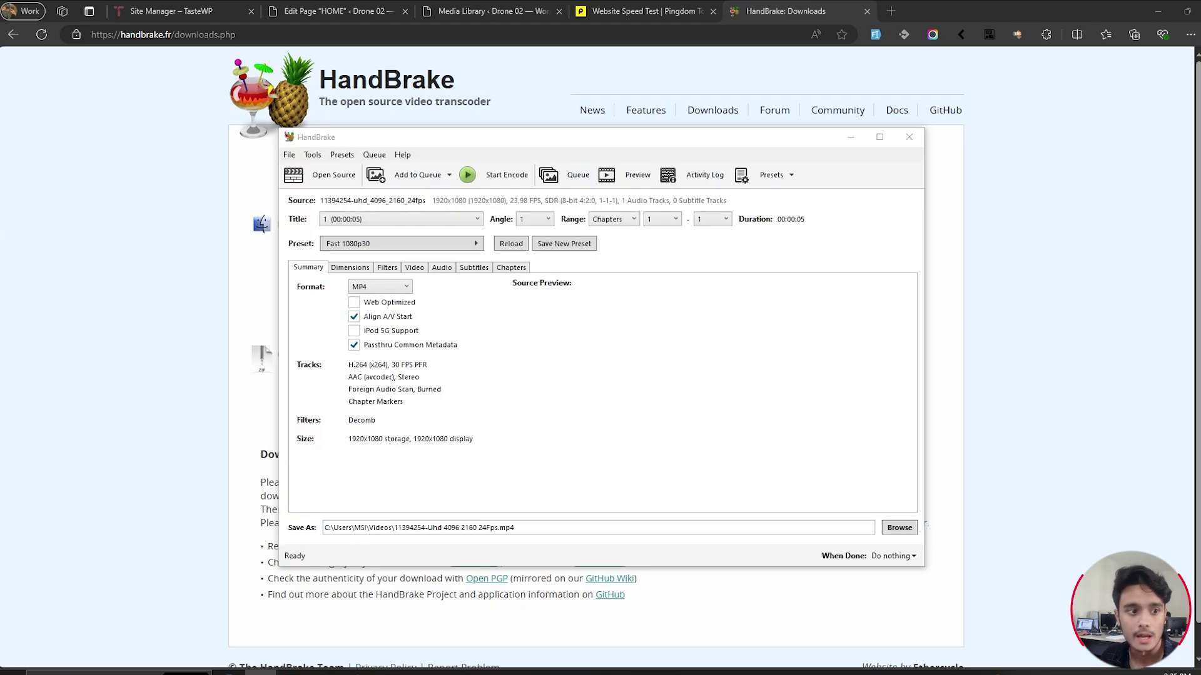
key("alt+Tab")
left_click_drag(536, 94, 638, 80)
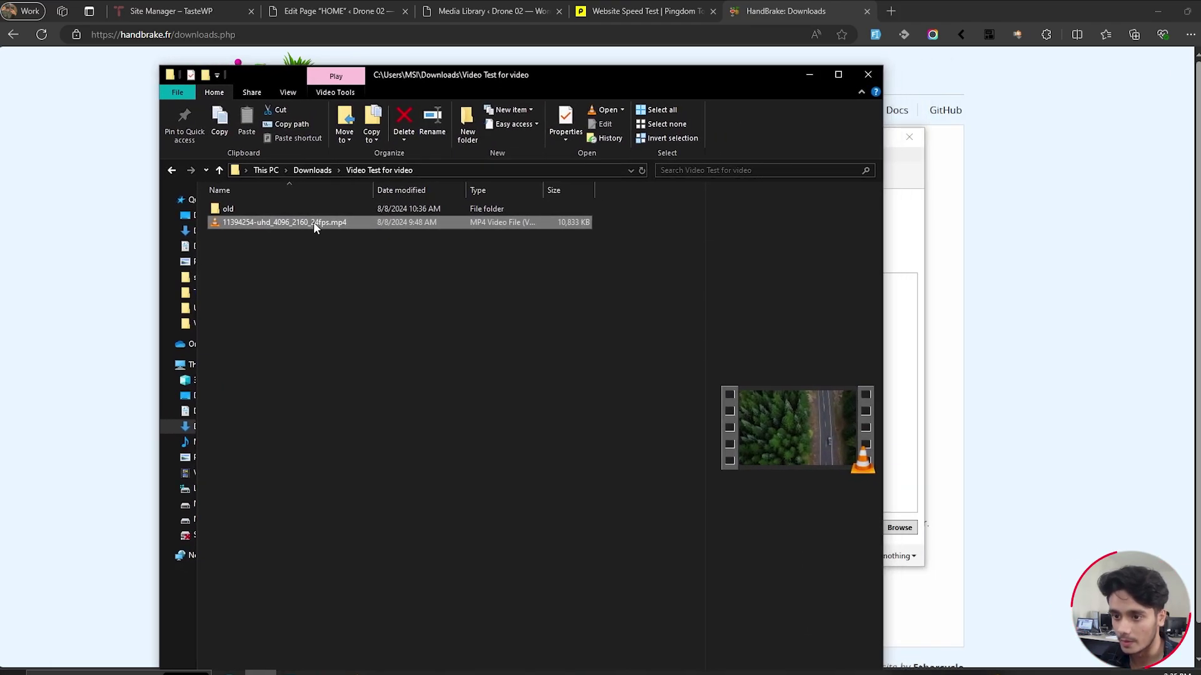
- Check the drone mp4's properties (10.5 MB, 1920×1080, 23.98 fps), then close them
right_click(313, 222)
left_click(369, 545)
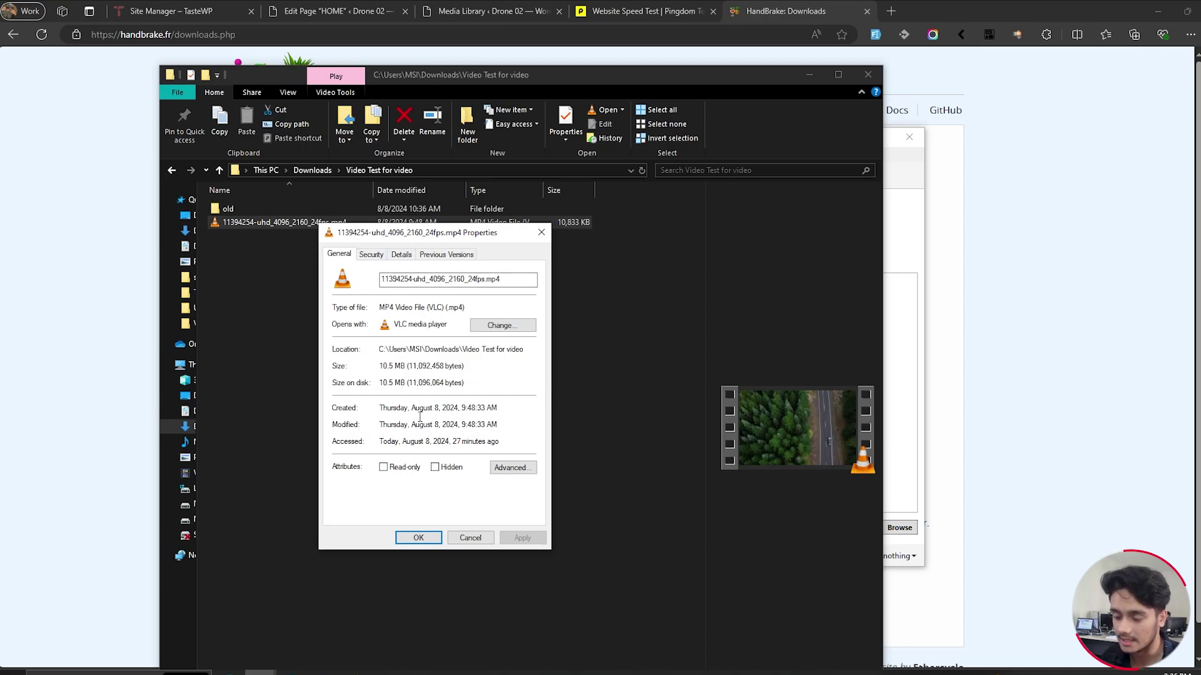
left_click(384, 256)
left_click(401, 255)
left_click(460, 378)
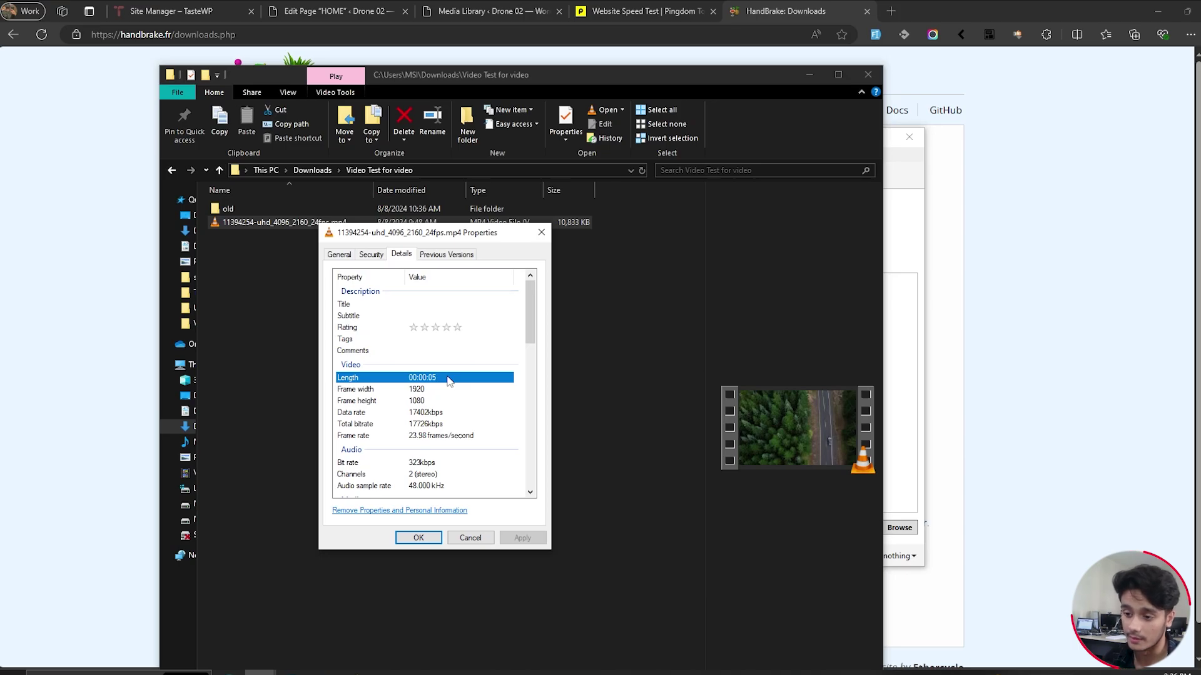
left_click(453, 401)
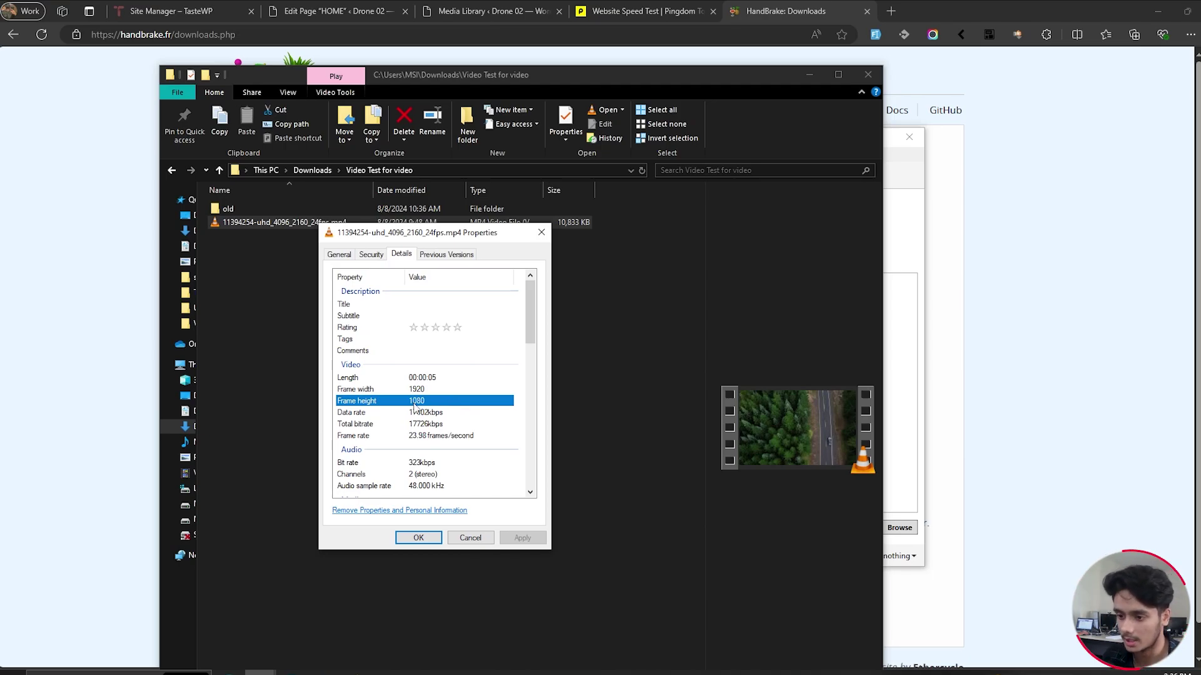
left_click(418, 537)
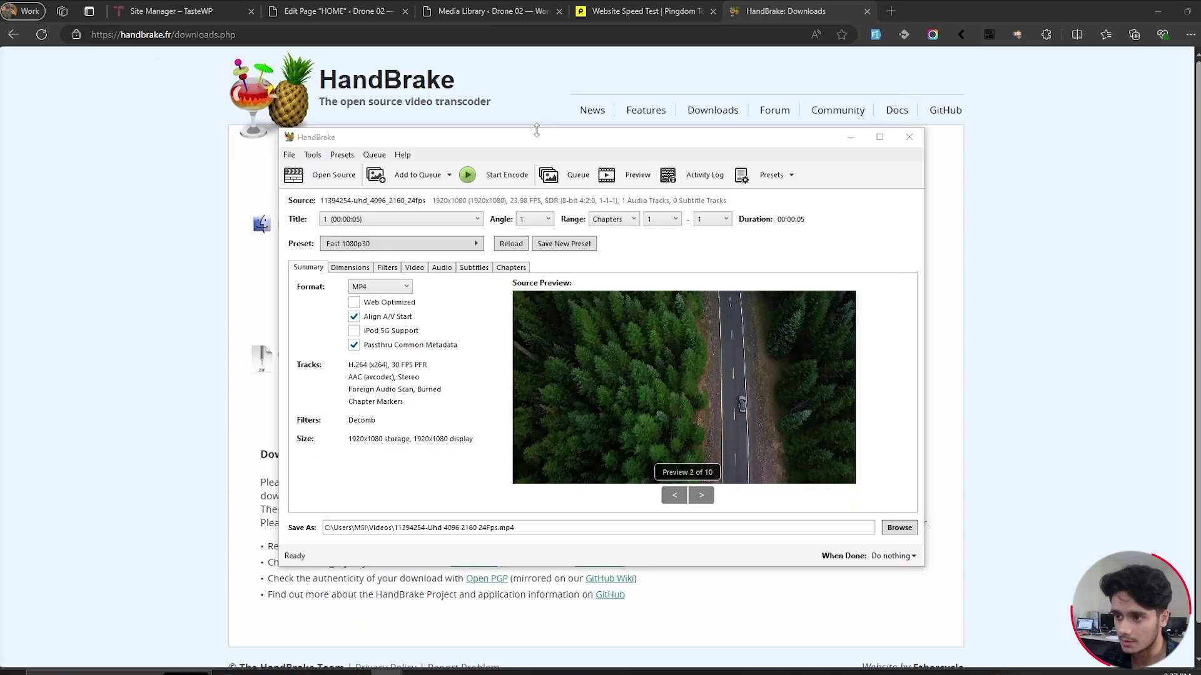
left_click_drag(534, 141, 498, 124)
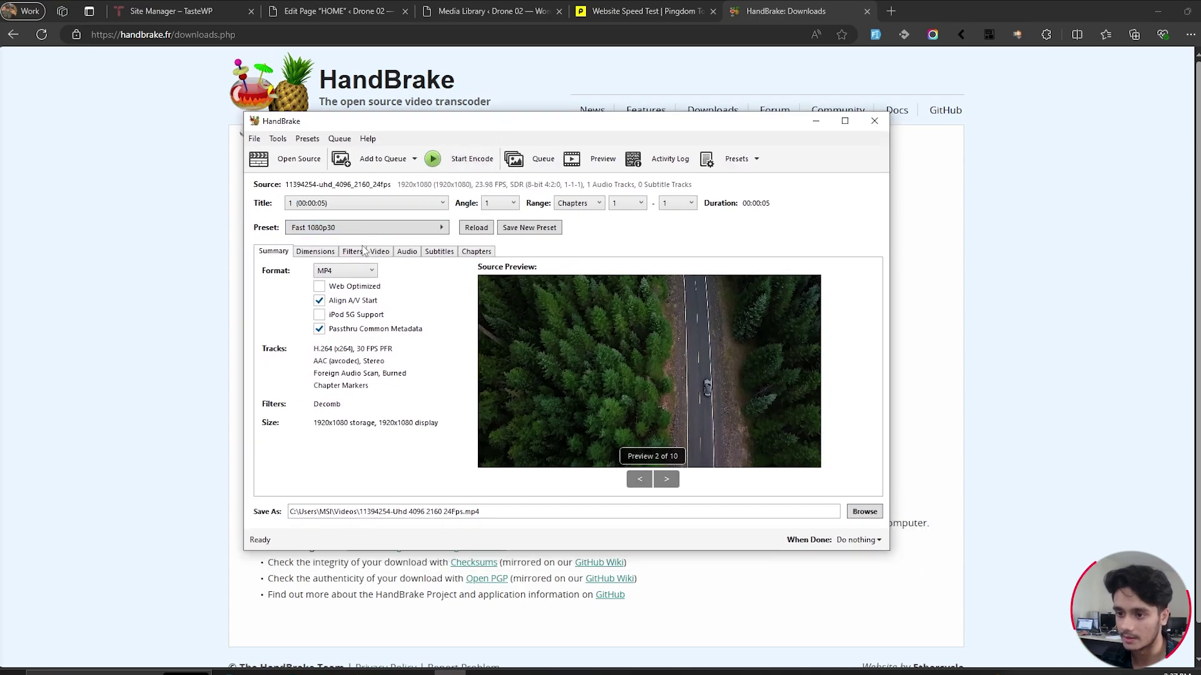
- Change the Video tab's encoder from H.264 to VP9
left_click(319, 255)
left_click(380, 253)
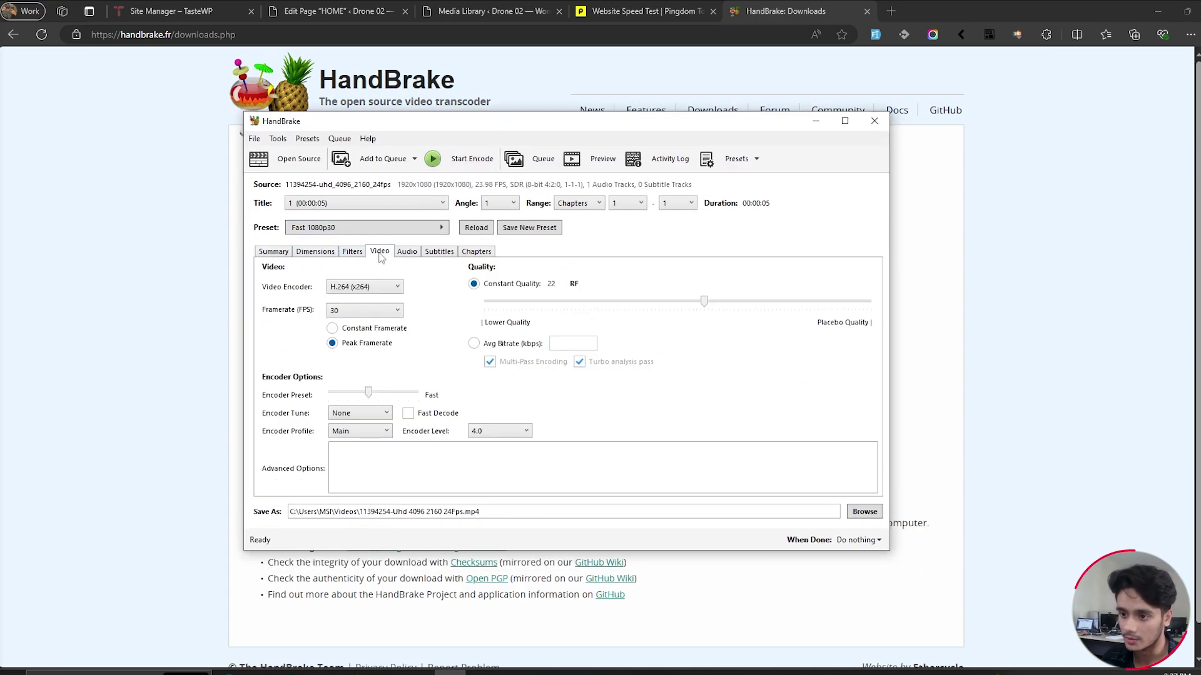
left_click(386, 292)
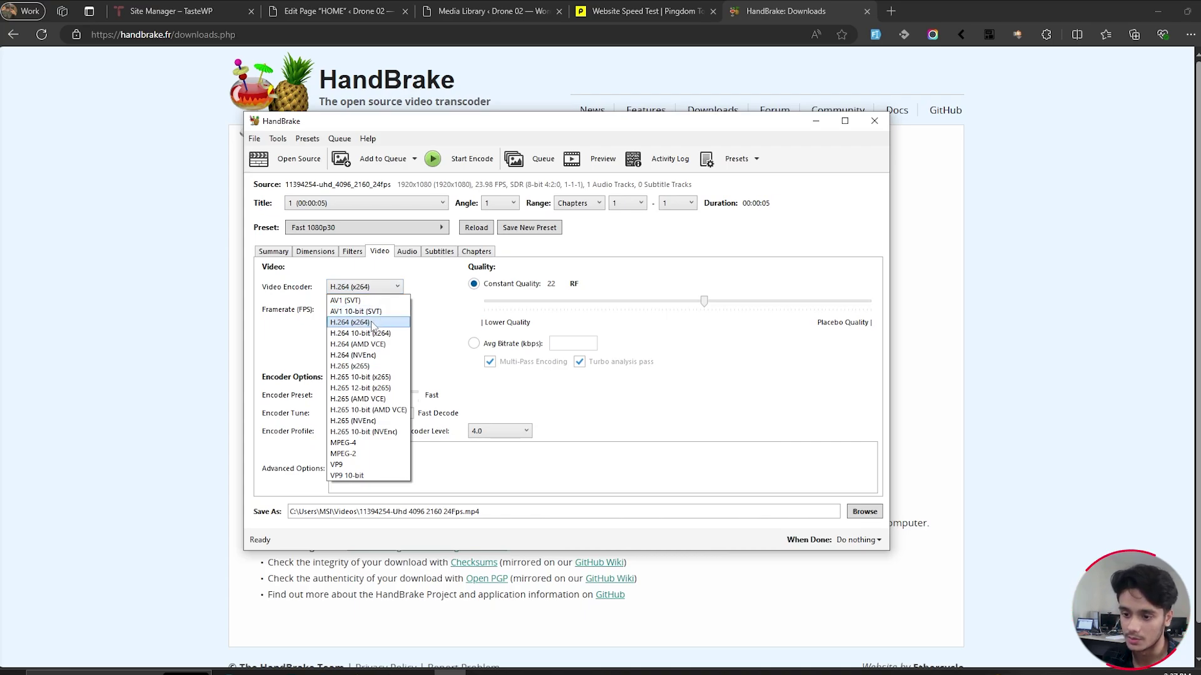
left_click(352, 466)
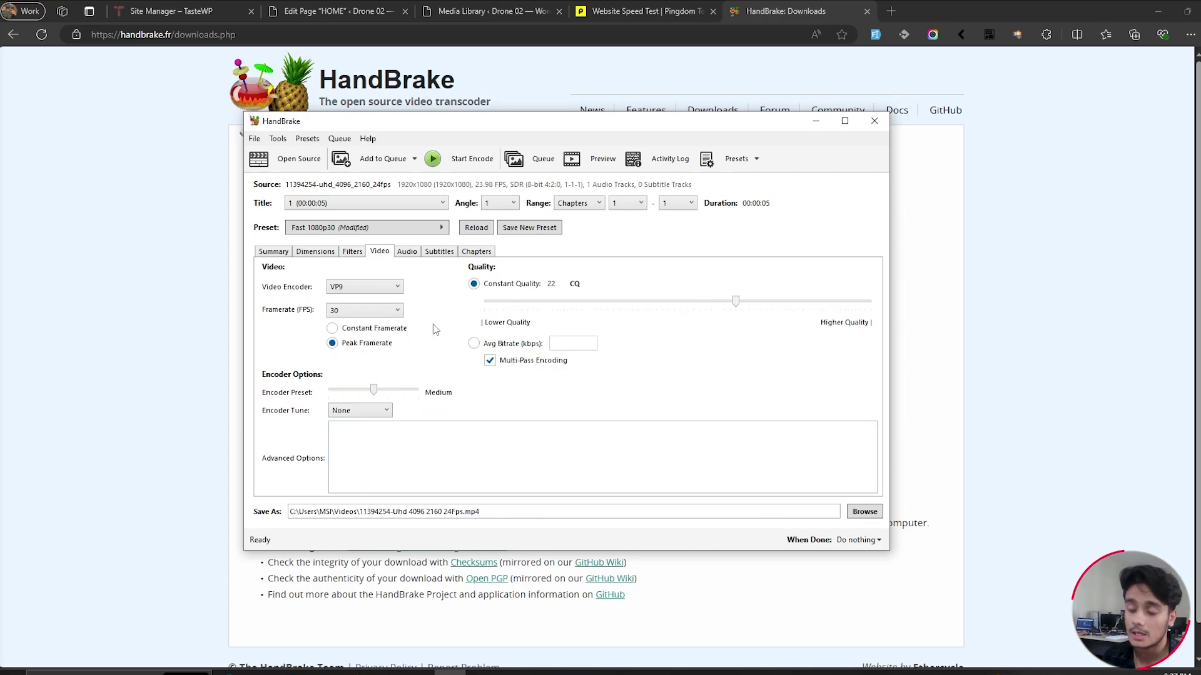
left_click(355, 287)
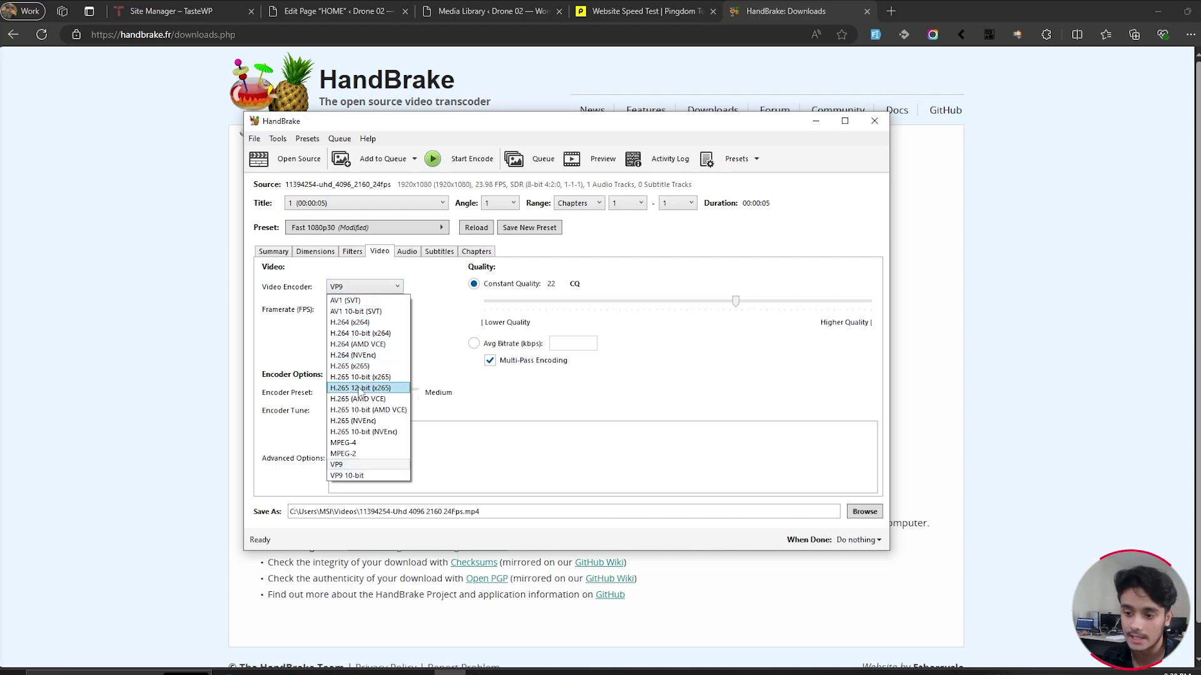
left_click(428, 287)
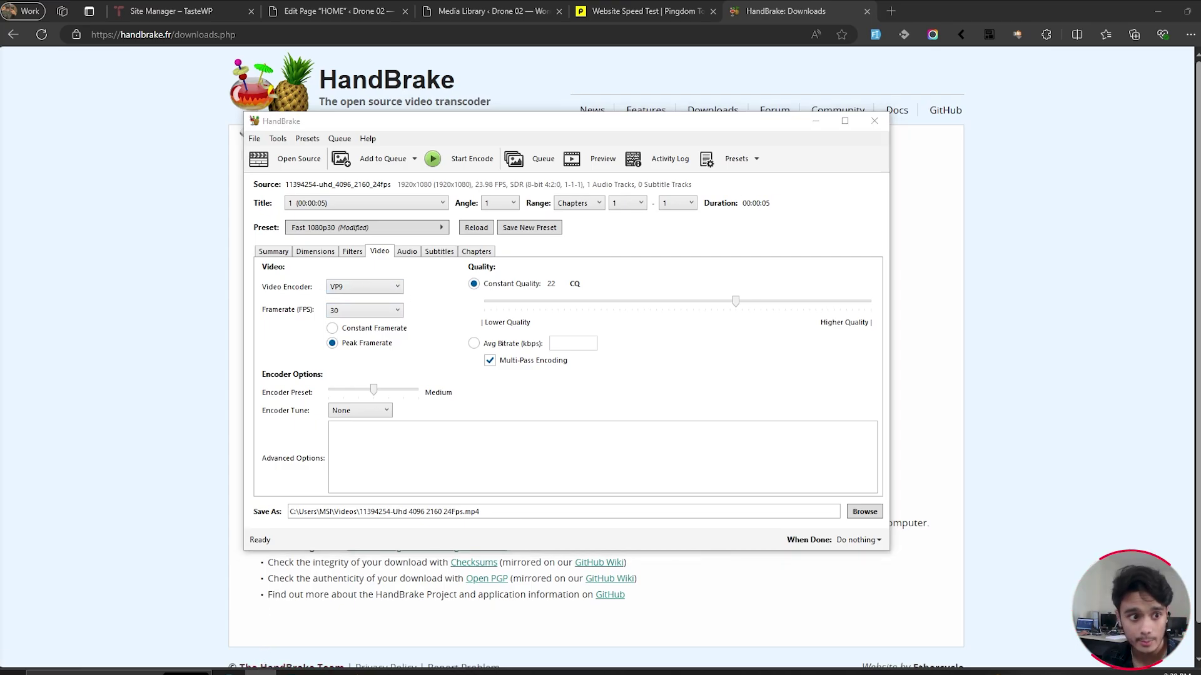
- Place the clip's Details properties beside HandBrake to read 1920×1080 and 23.98 fps
key("alt+Tab")
left_click_drag(529, 51, 583, 79)
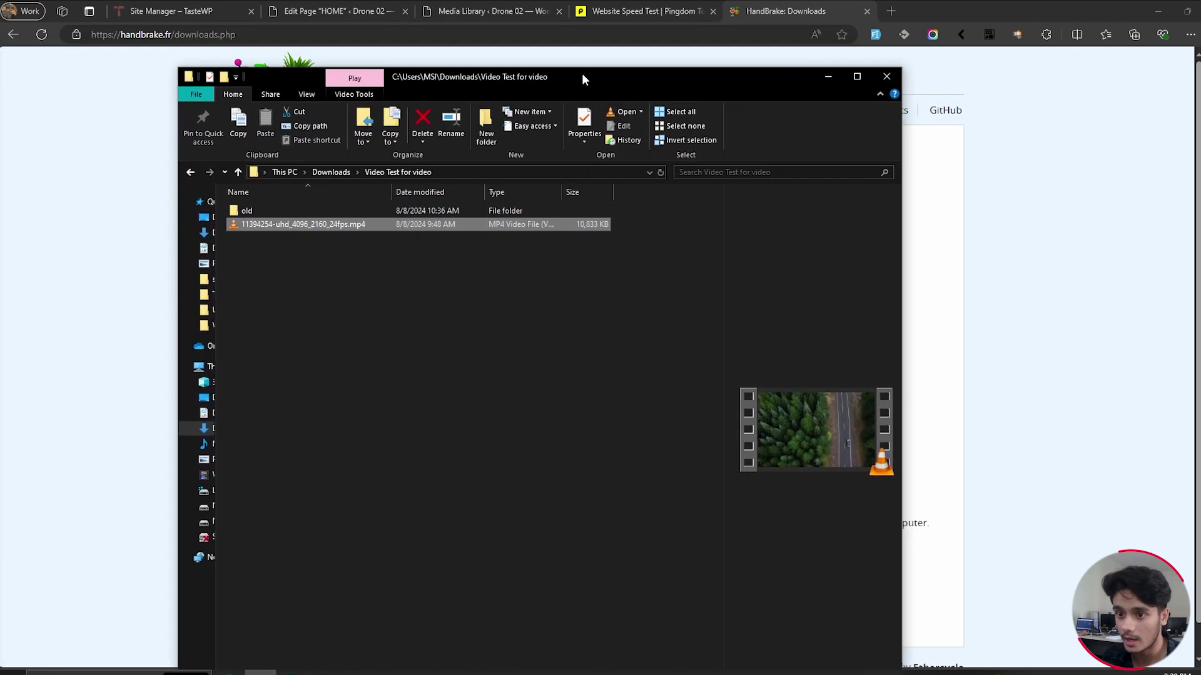
right_click(309, 226)
left_click(430, 552)
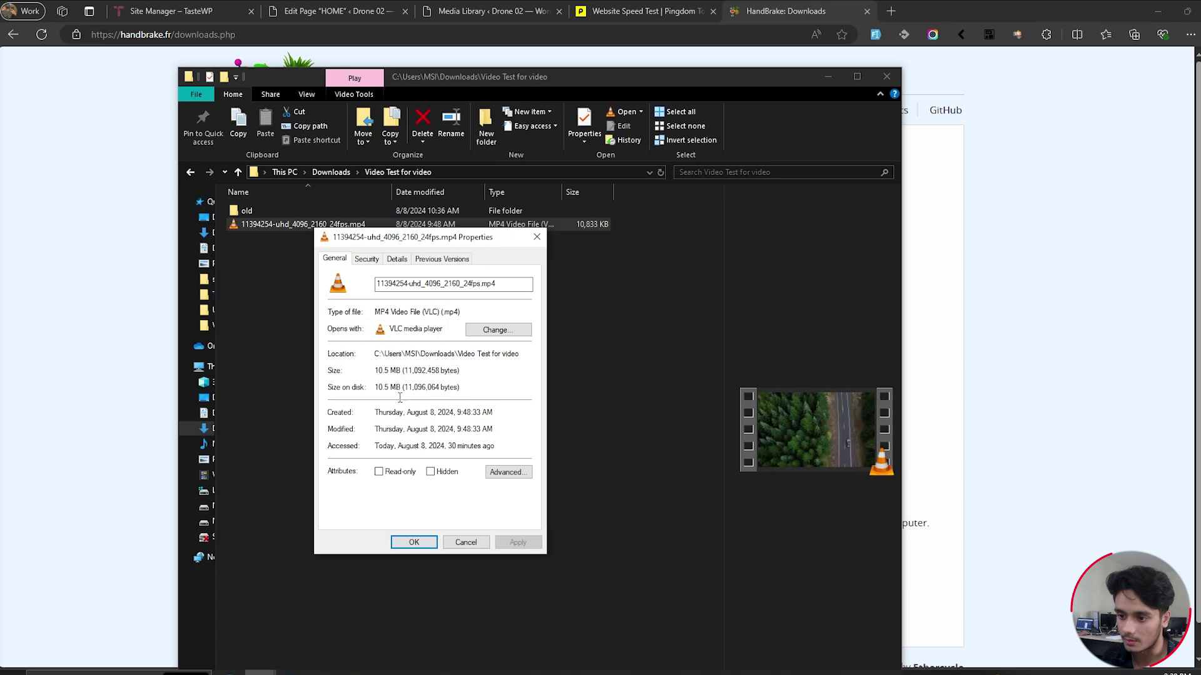
left_click(368, 259)
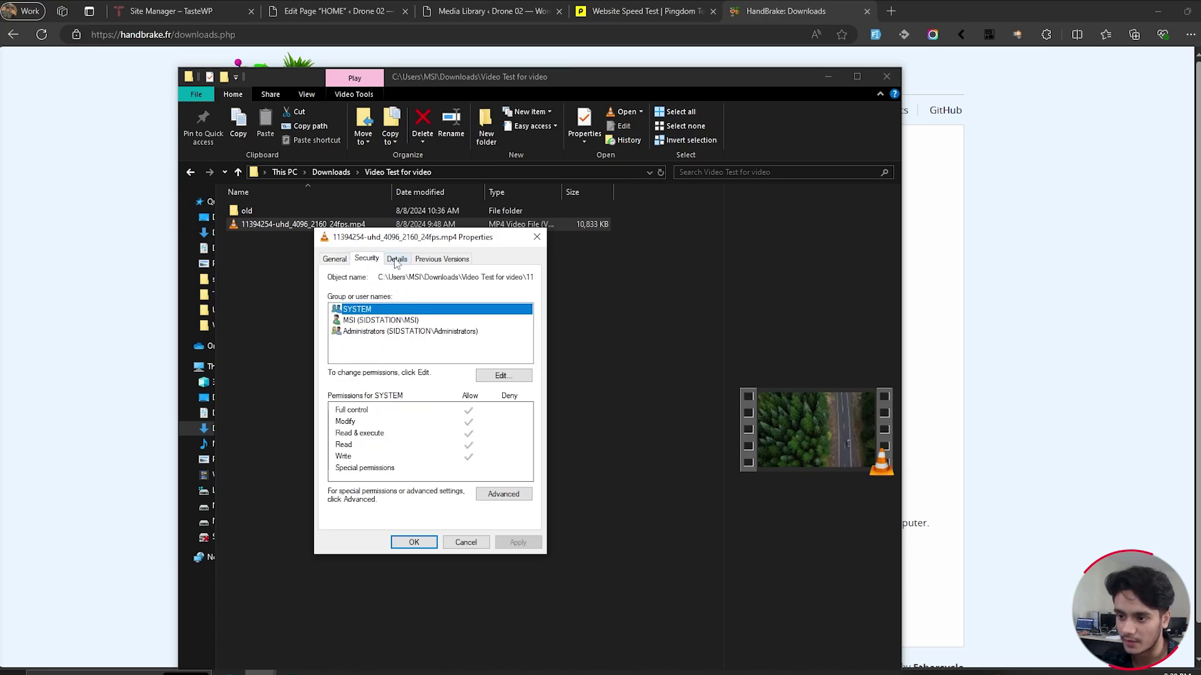
left_click(397, 259)
left_click(827, 77)
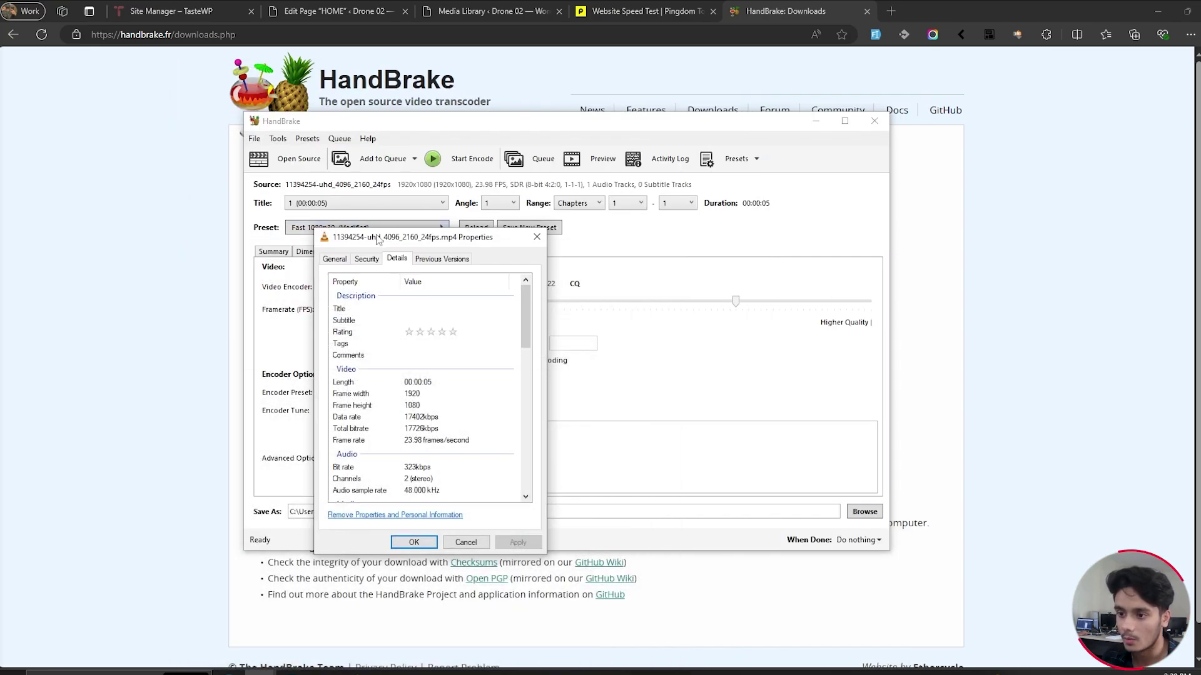
left_click_drag(378, 237, 154, 146)
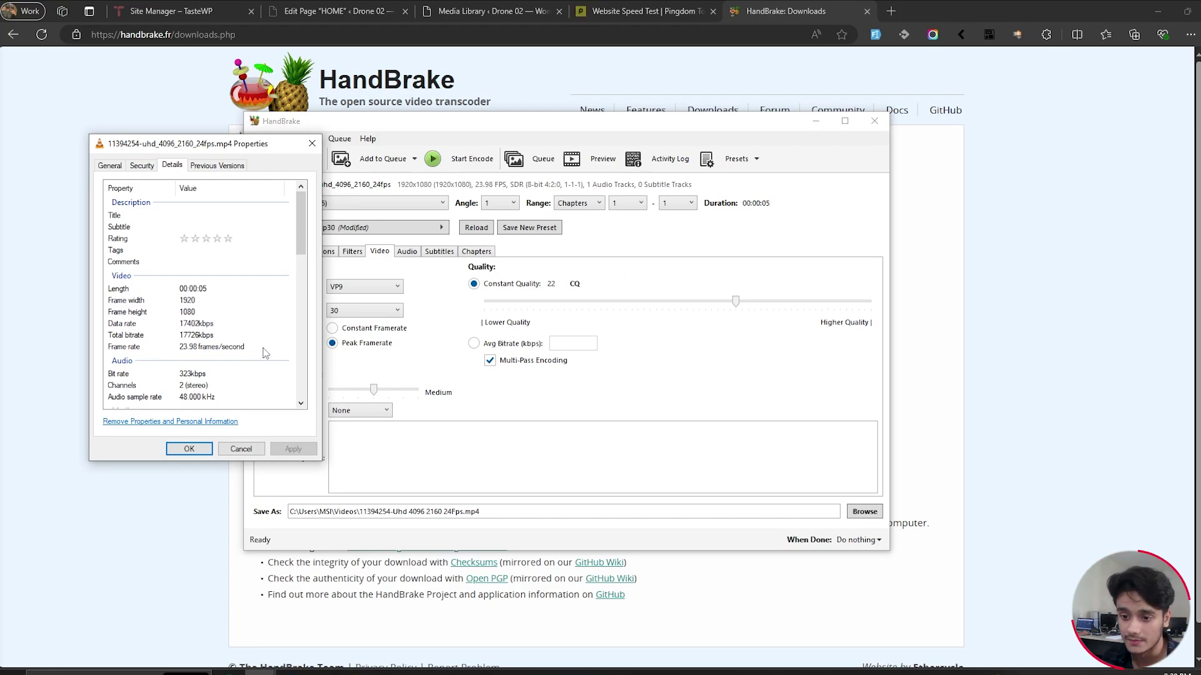
- Close the properties and set the output framerate to 23.976 FPS
left_click(311, 144)
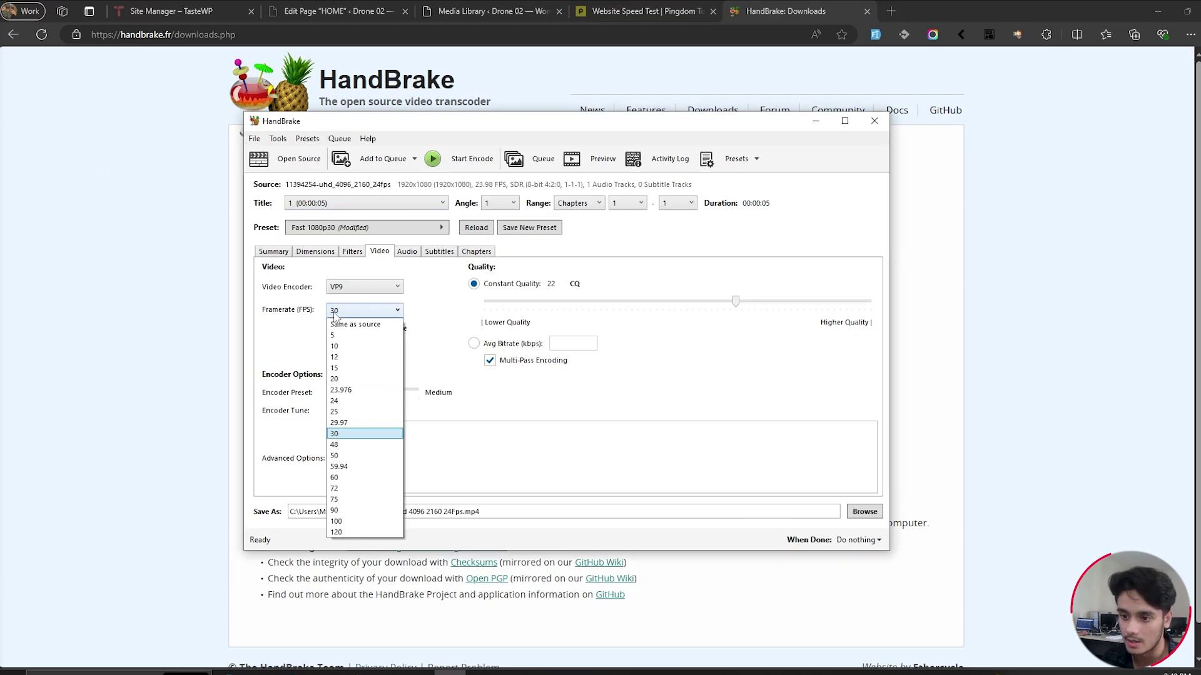
left_click(336, 312)
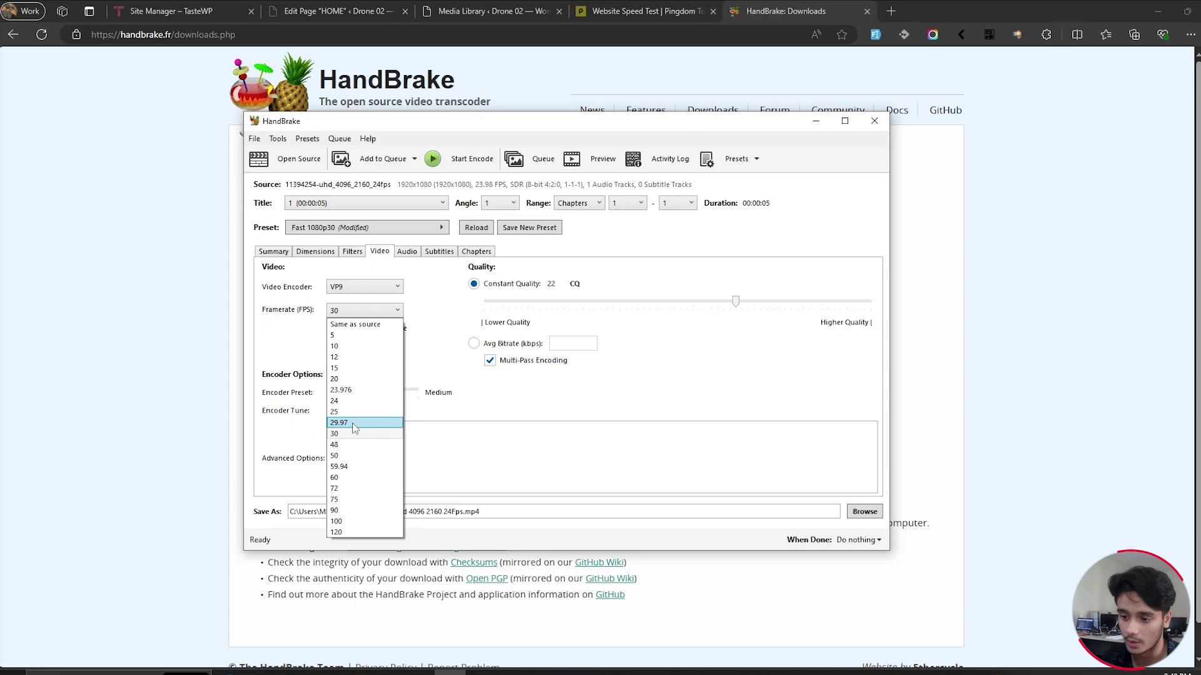
left_click(355, 390)
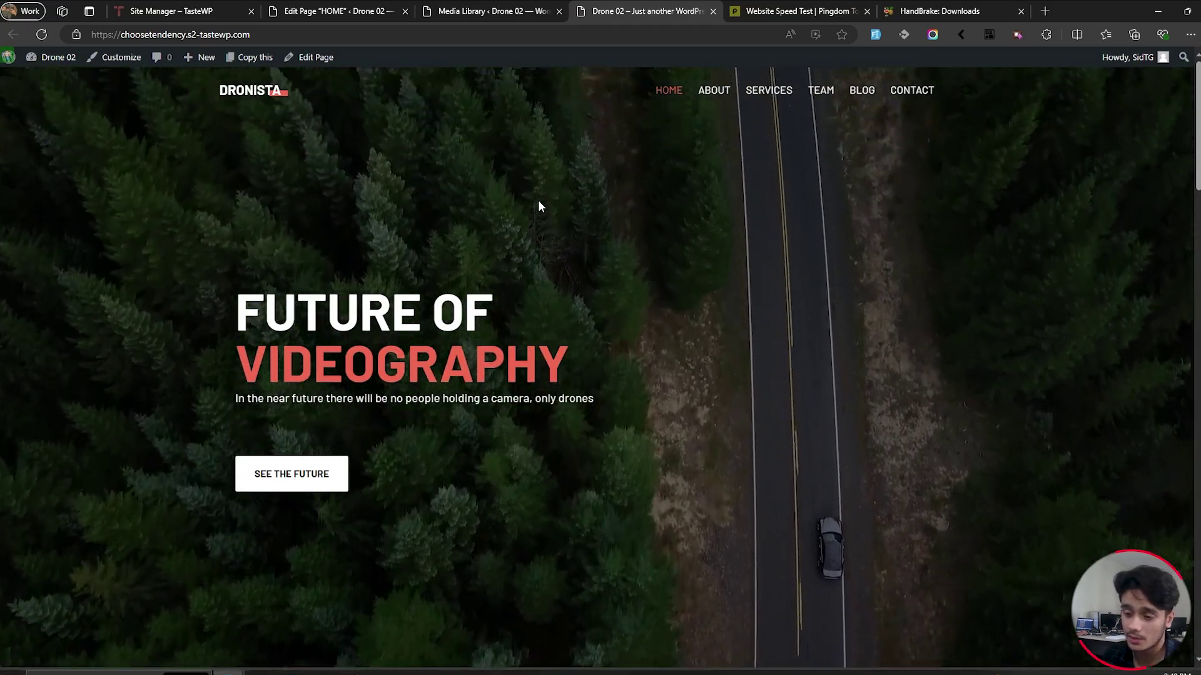
- Clear all audio tracks and remove the Foreign Audio Scan subtitle
left_click(449, 672)
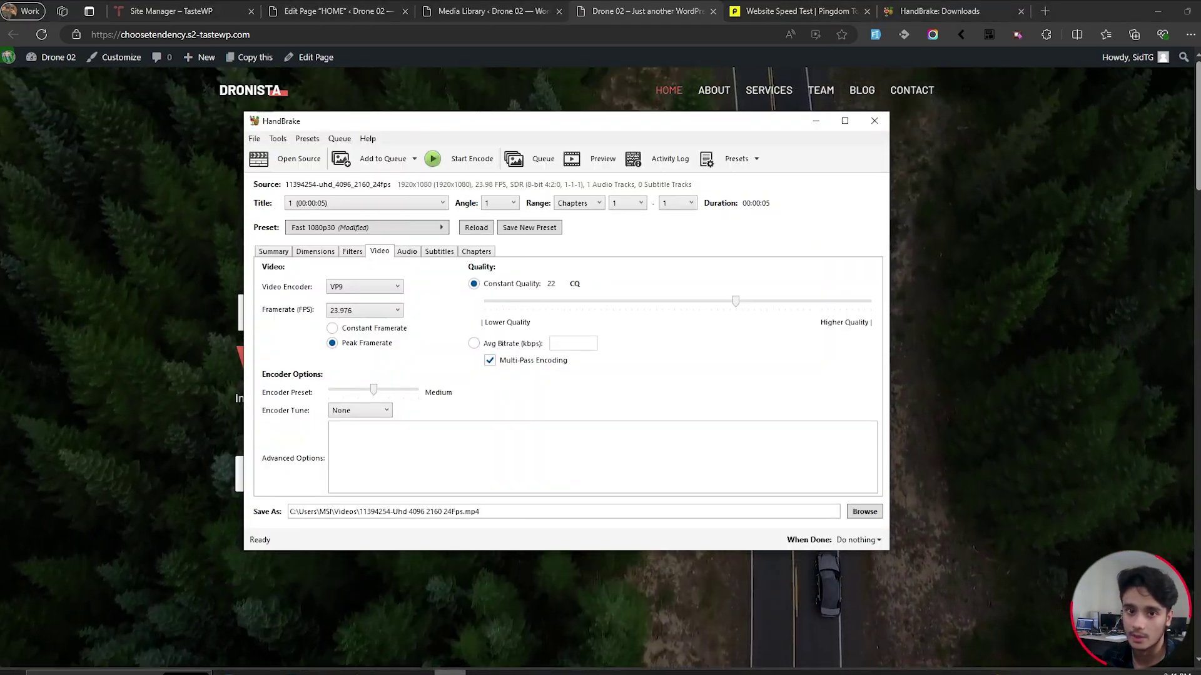
left_click(406, 251)
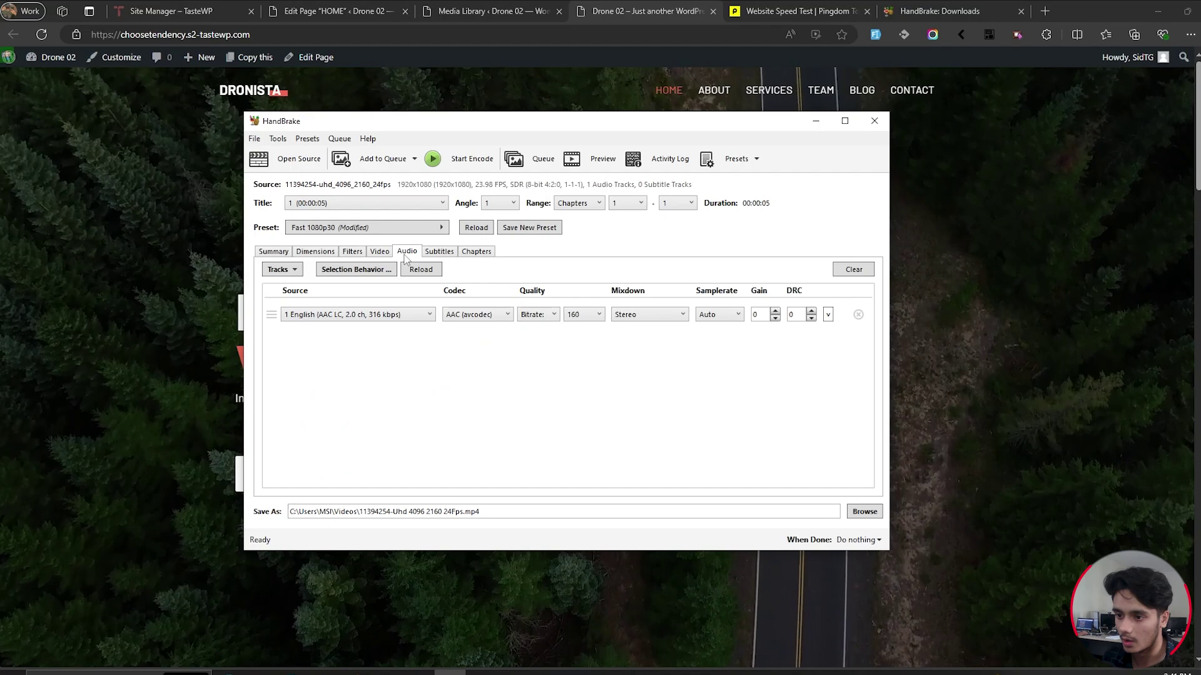
left_click(854, 269)
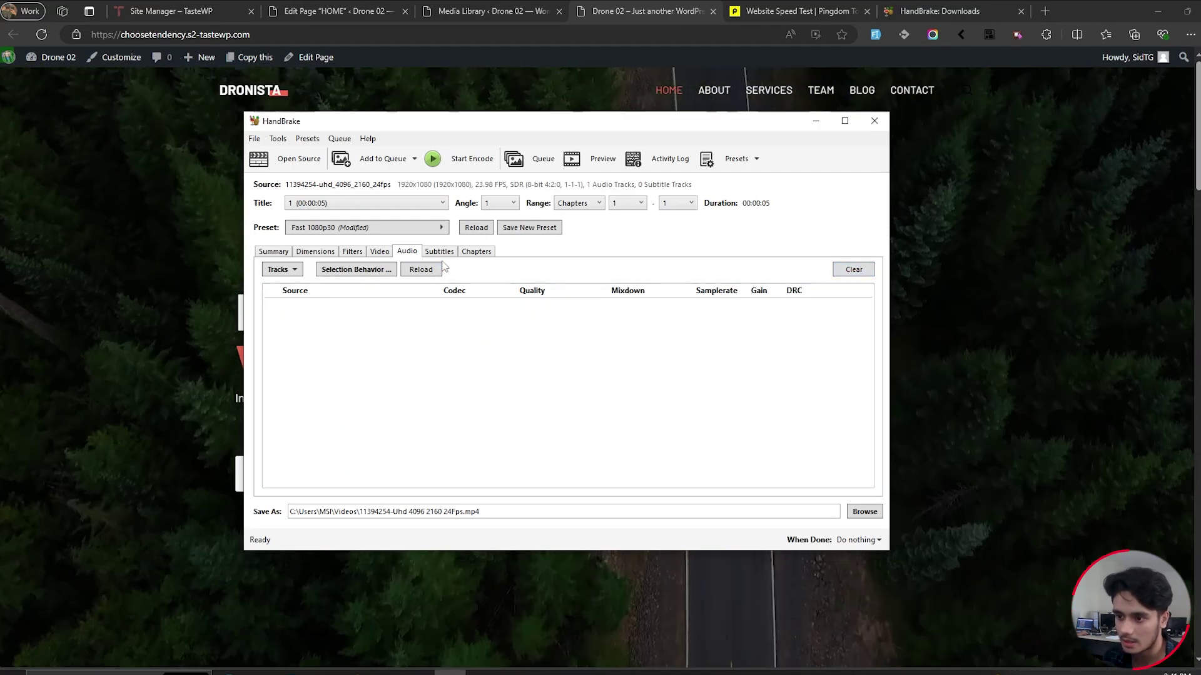
left_click(439, 251)
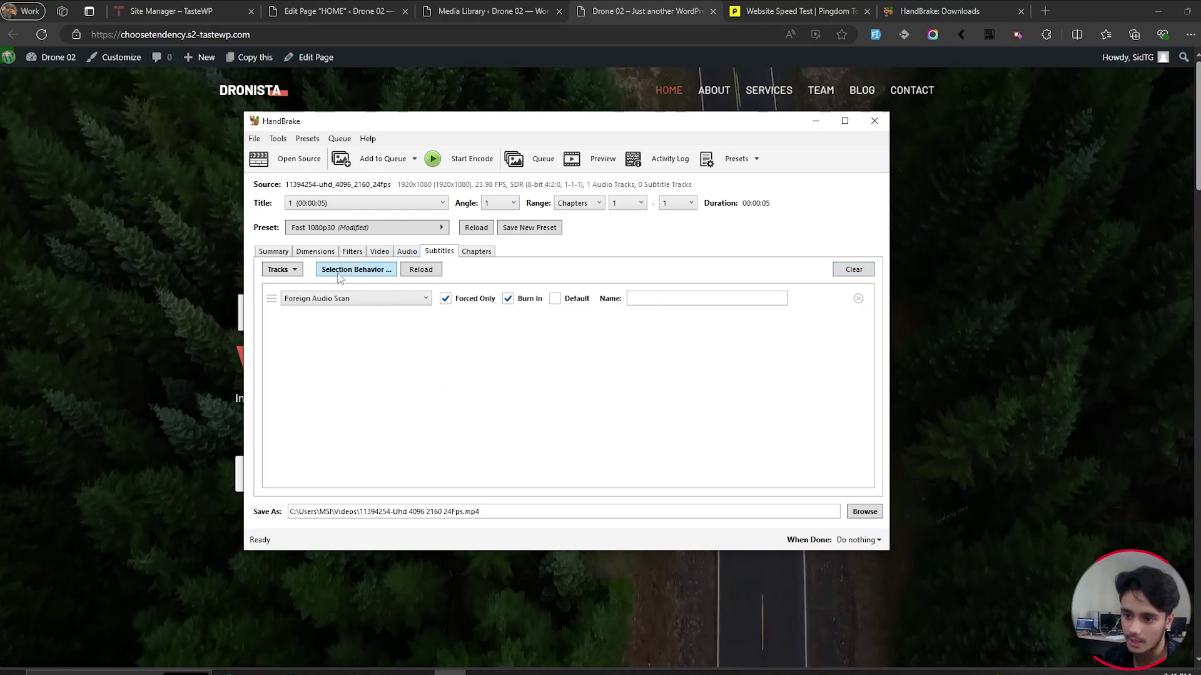
left_click(854, 269)
- Turn off chapter markers and return to the Video settings
left_click(476, 251)
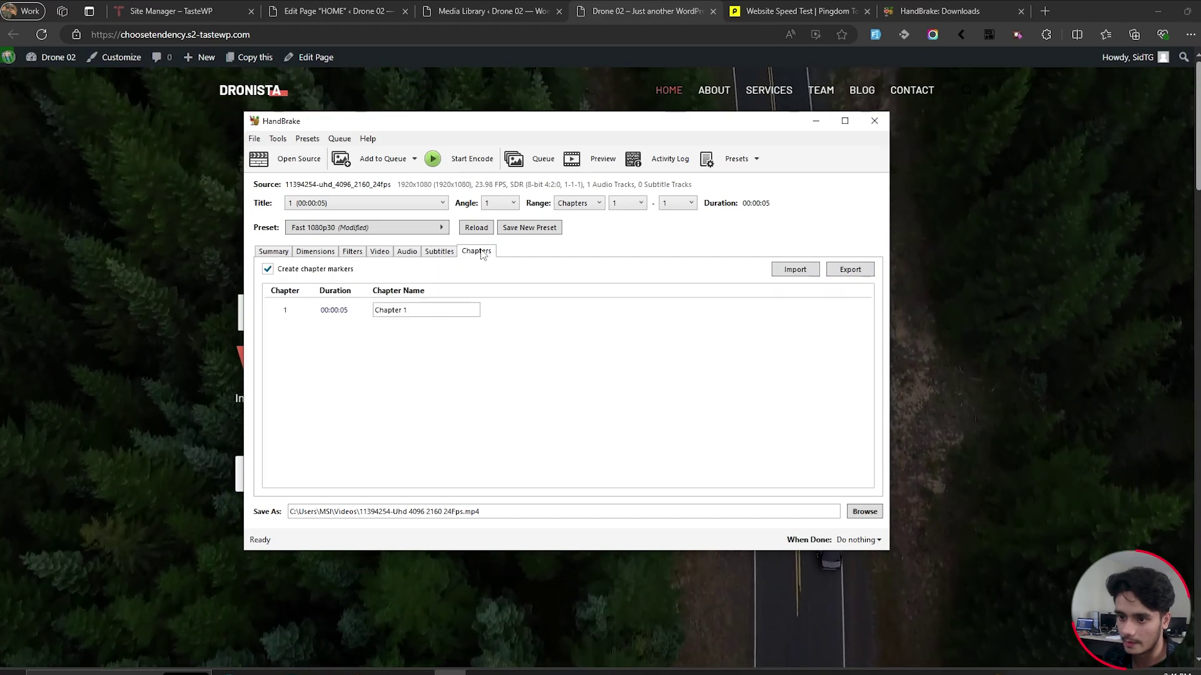
left_click(269, 269)
left_click(439, 251)
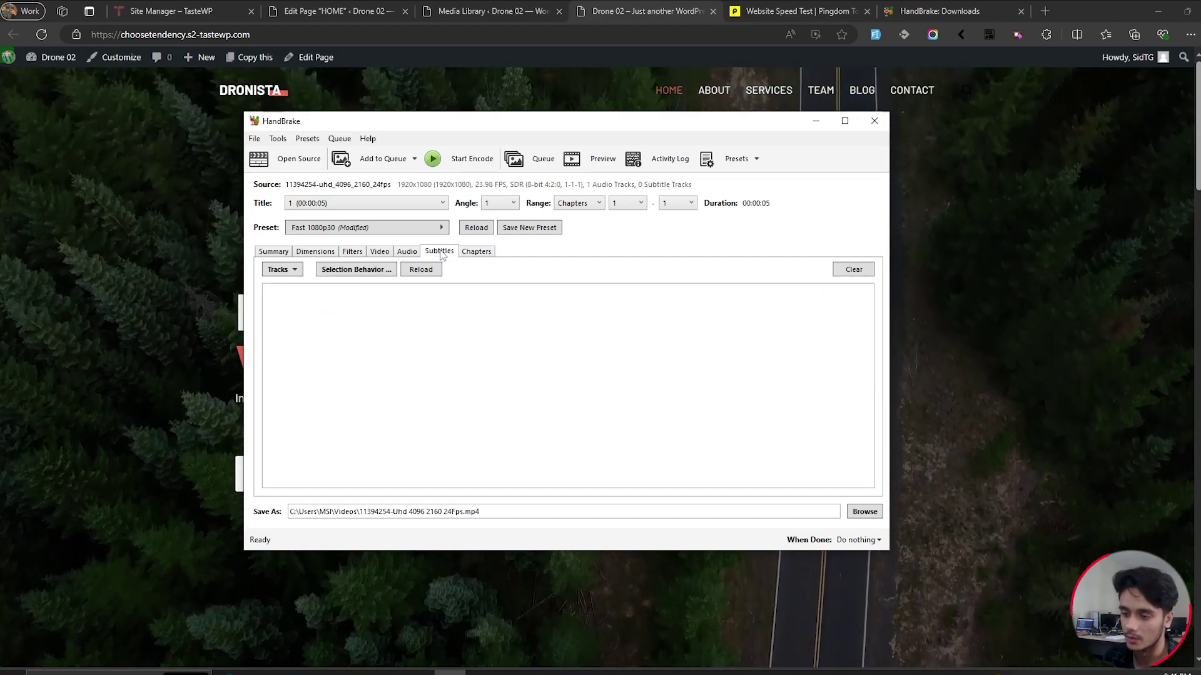
left_click(407, 250)
left_click(379, 251)
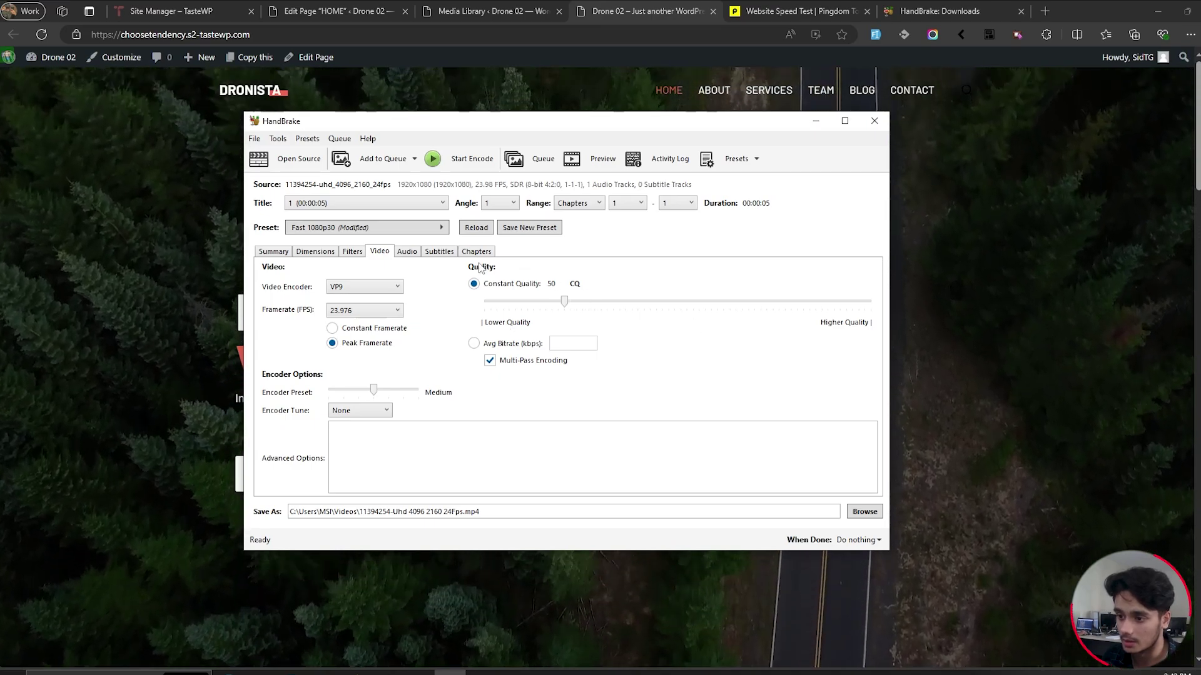
- Show the Dimensions settings with the 1080p limit and automatic cropping
left_click(323, 253)
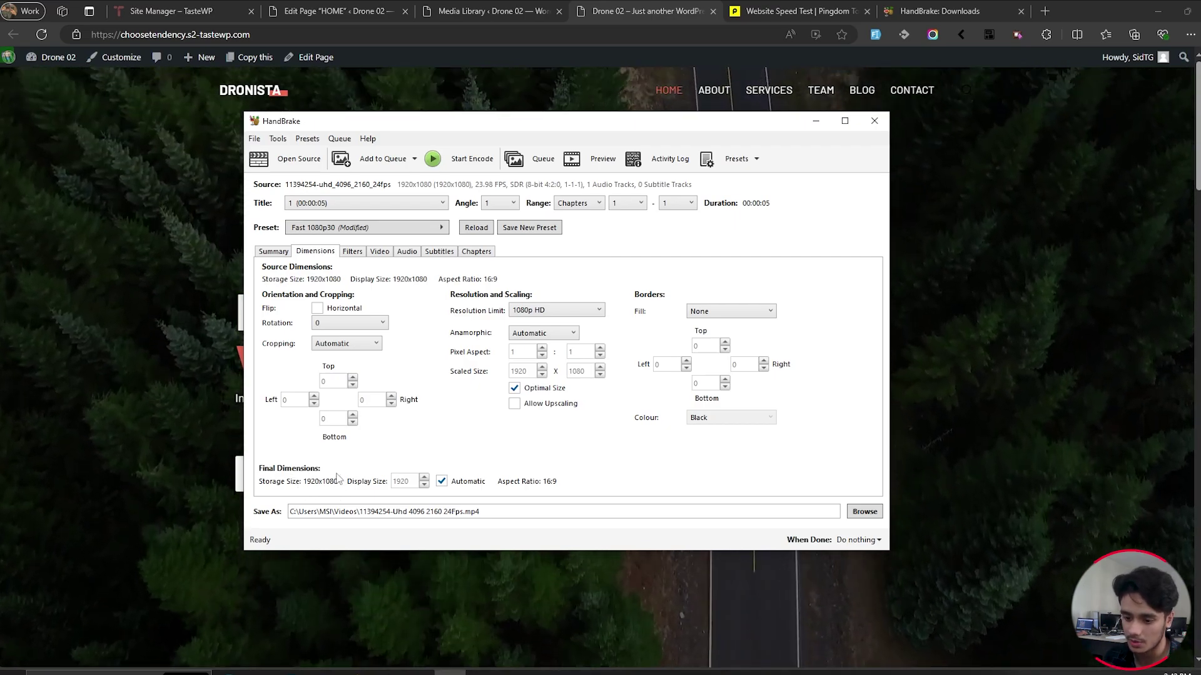
mouse_move(260, 671)
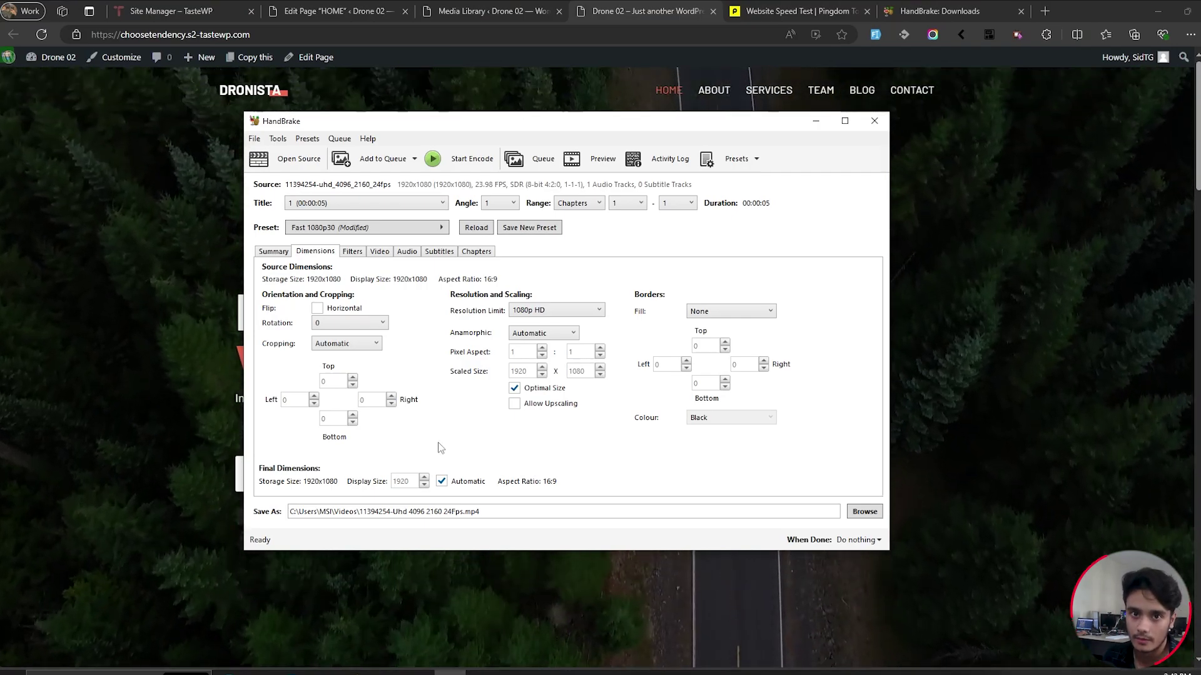
left_click(514, 388)
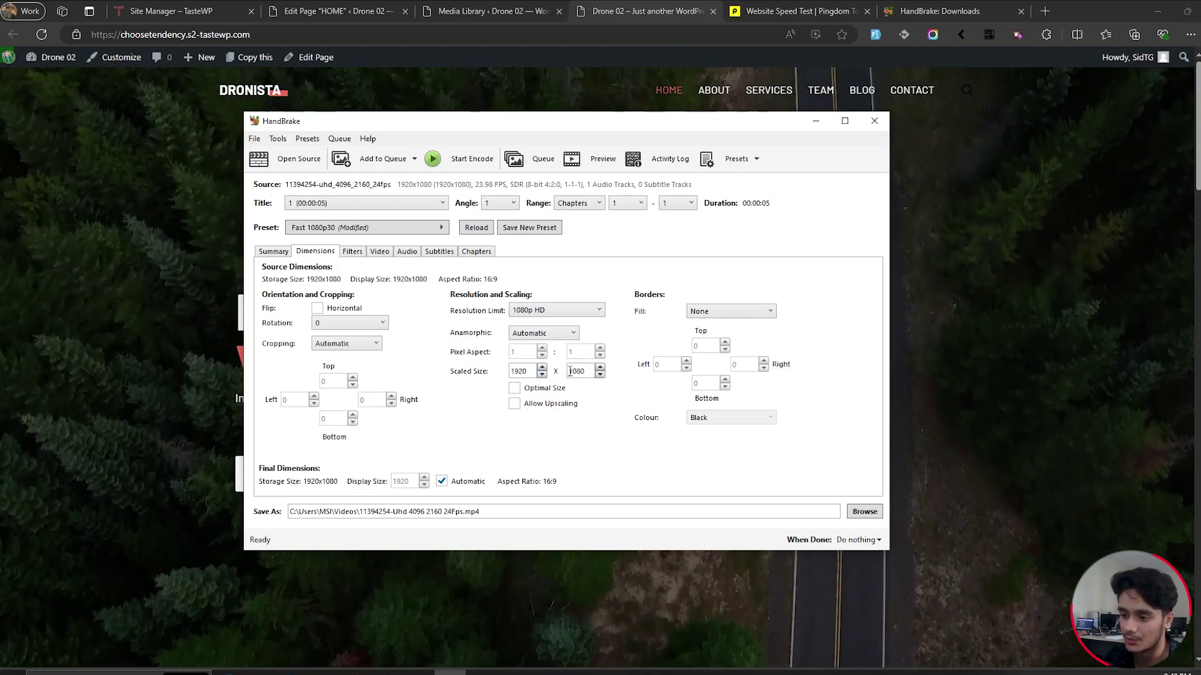
left_click(514, 388)
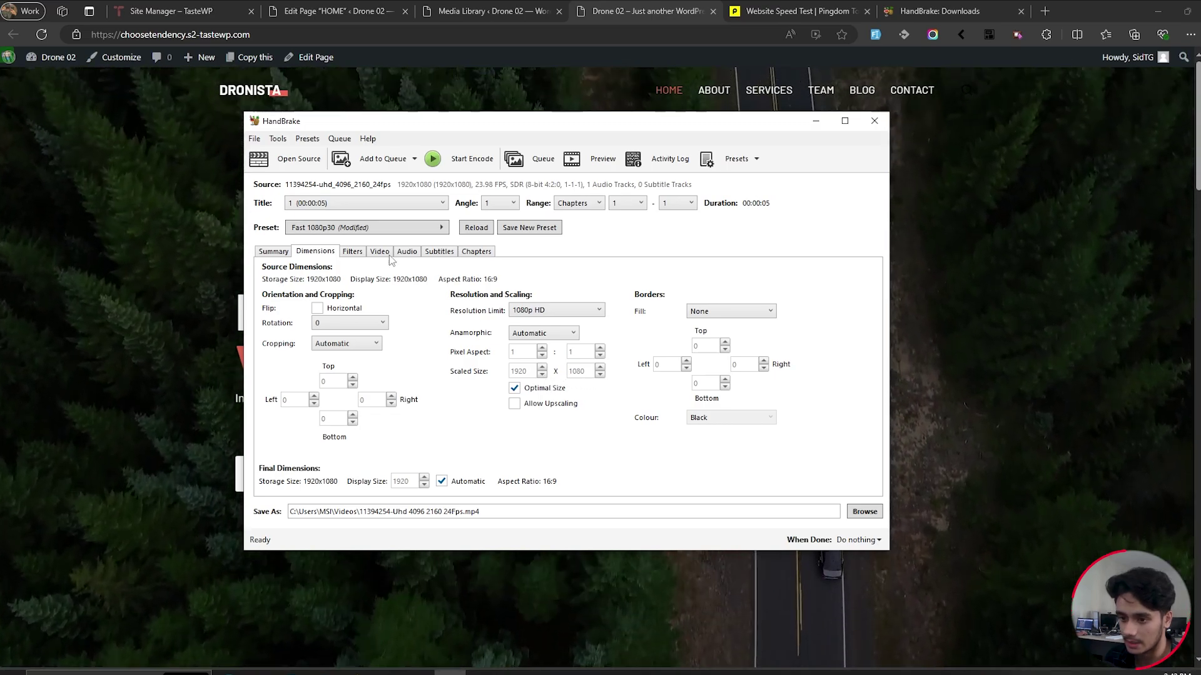
- Start saving the settings as a new preset, then cancel the Add Preset dialog
left_click(530, 228)
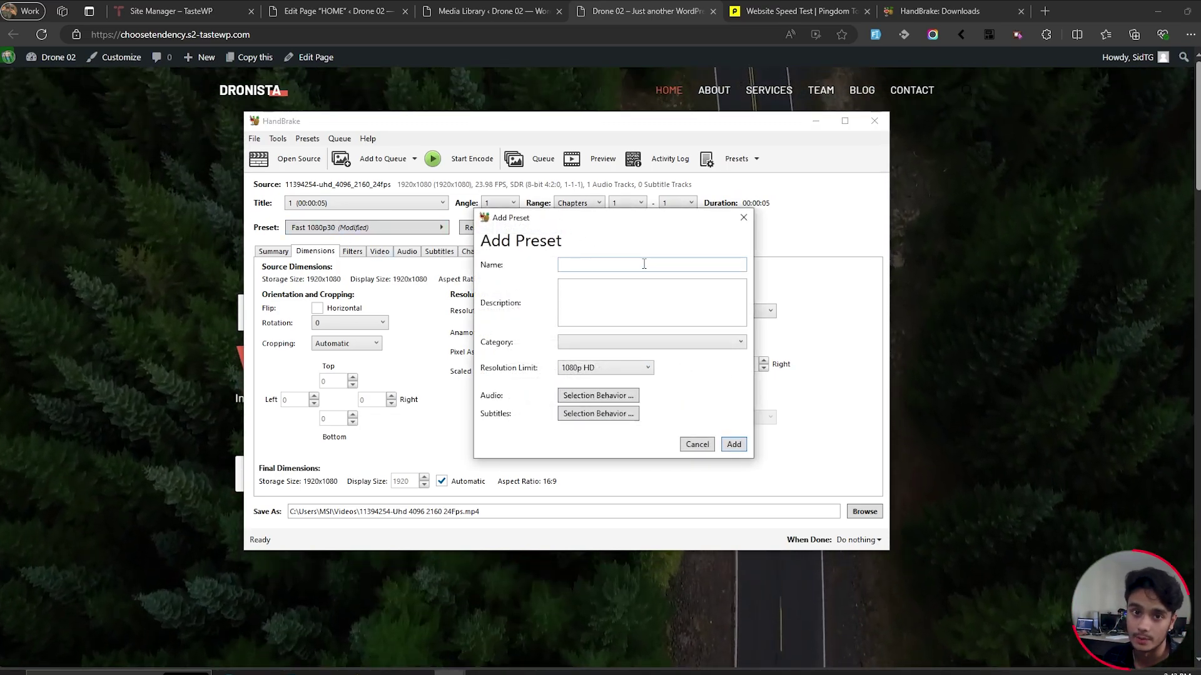
left_click(743, 218)
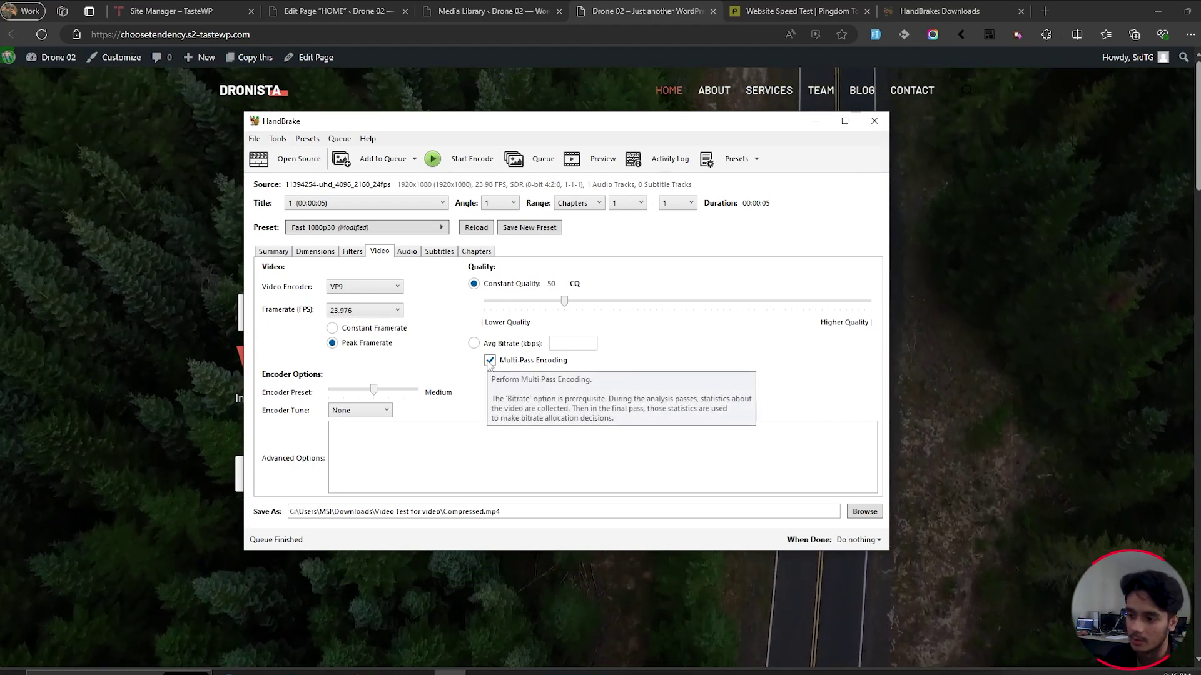
- Turn off multi-pass encoding and review Dimensions and the Summary showing VP9 at 23.976 fps
left_click(489, 362)
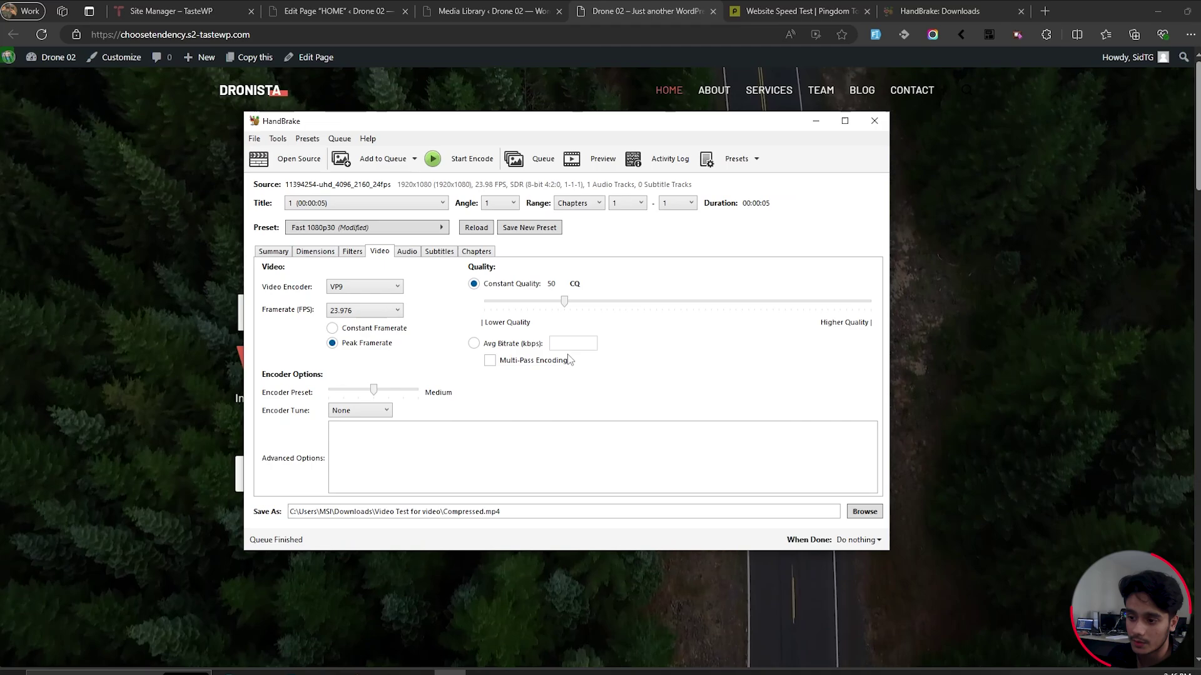
left_click(315, 251)
left_click(280, 252)
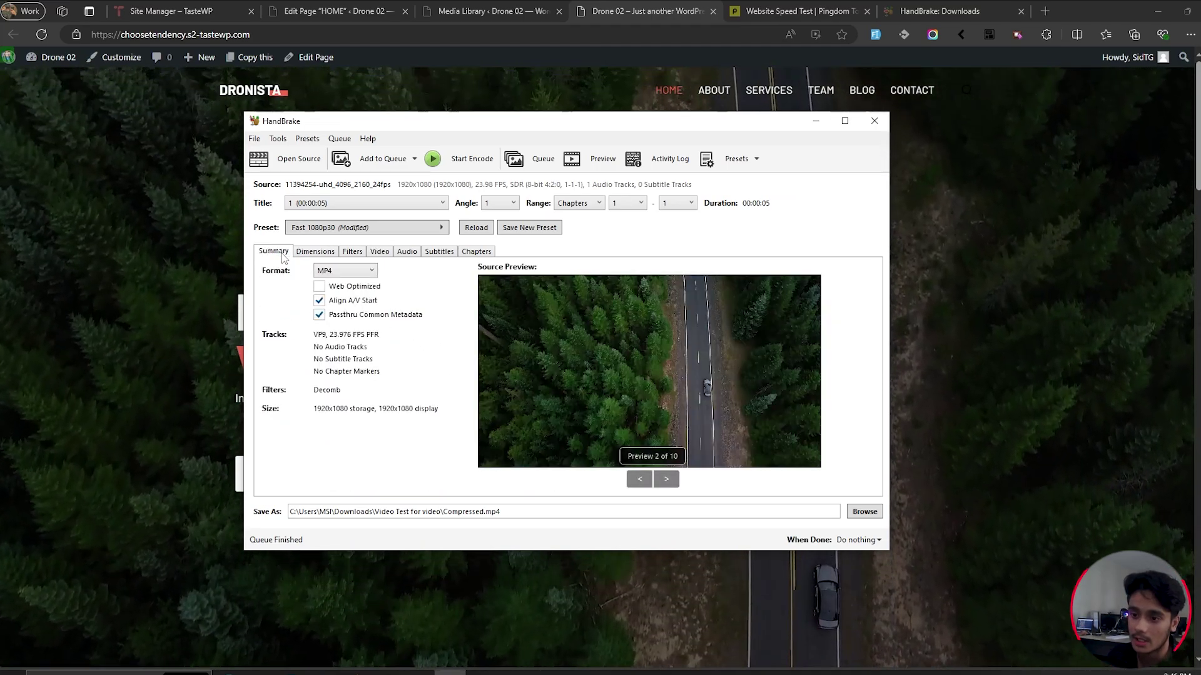
- Keep Compressed.mp4 as the output file, encode it, and view the 721 KB result
left_click(864, 512)
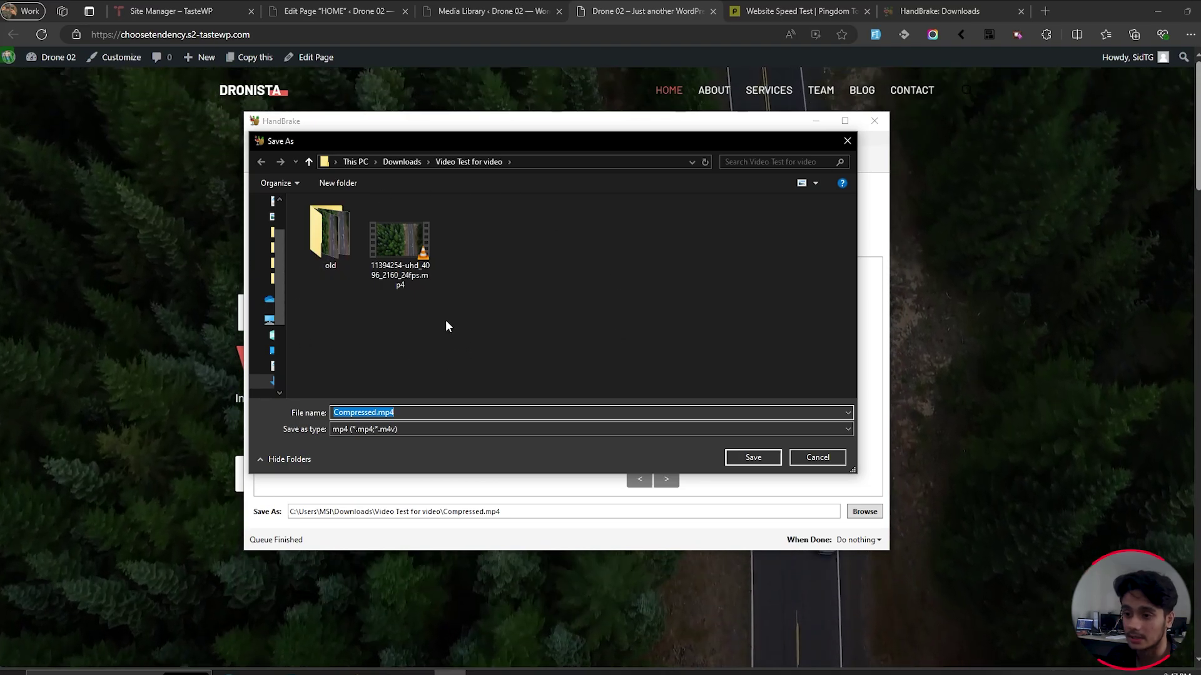
left_click(398, 413)
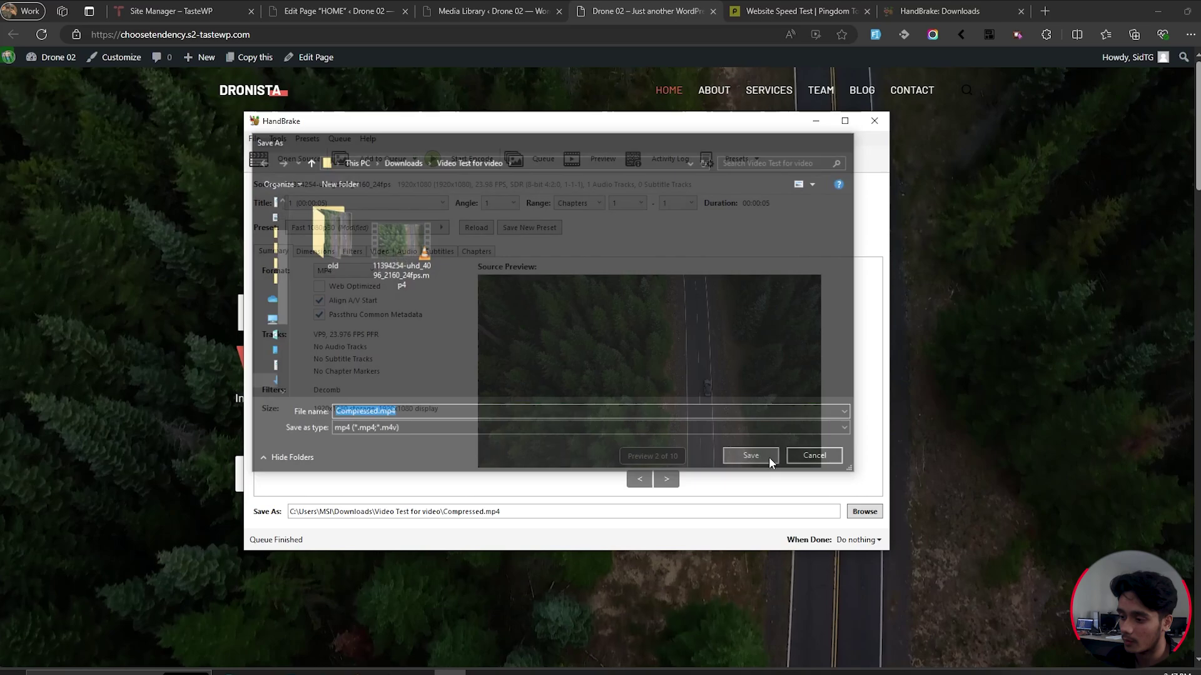
left_click(768, 457)
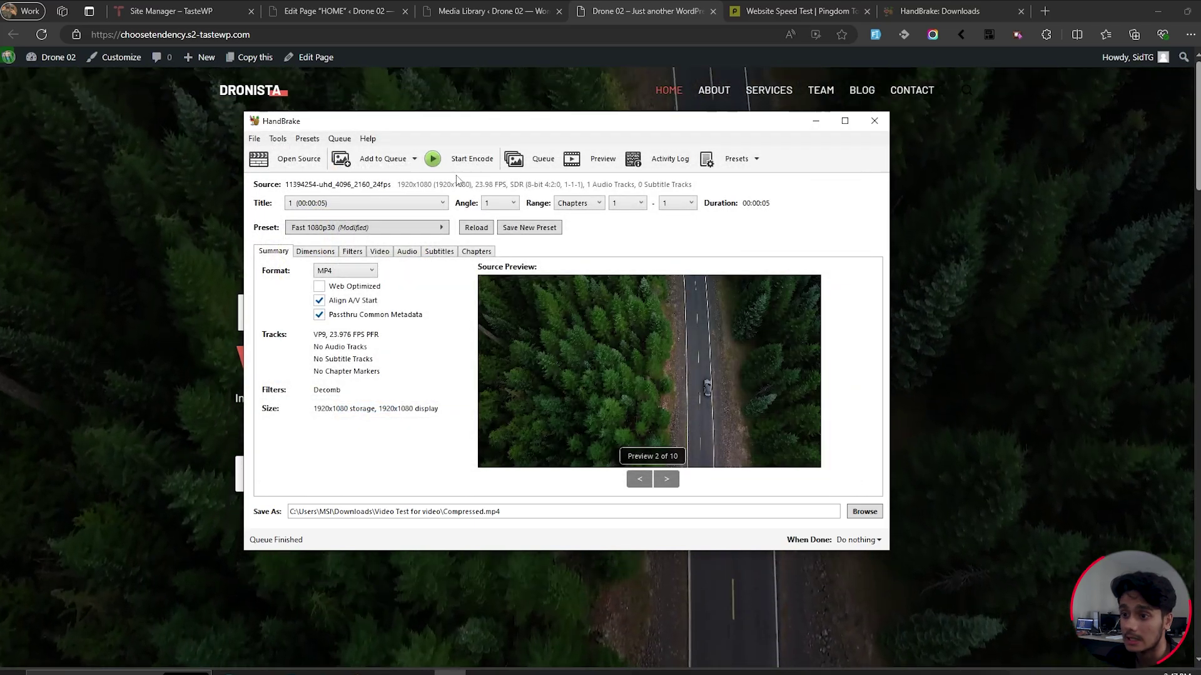
left_click(453, 161)
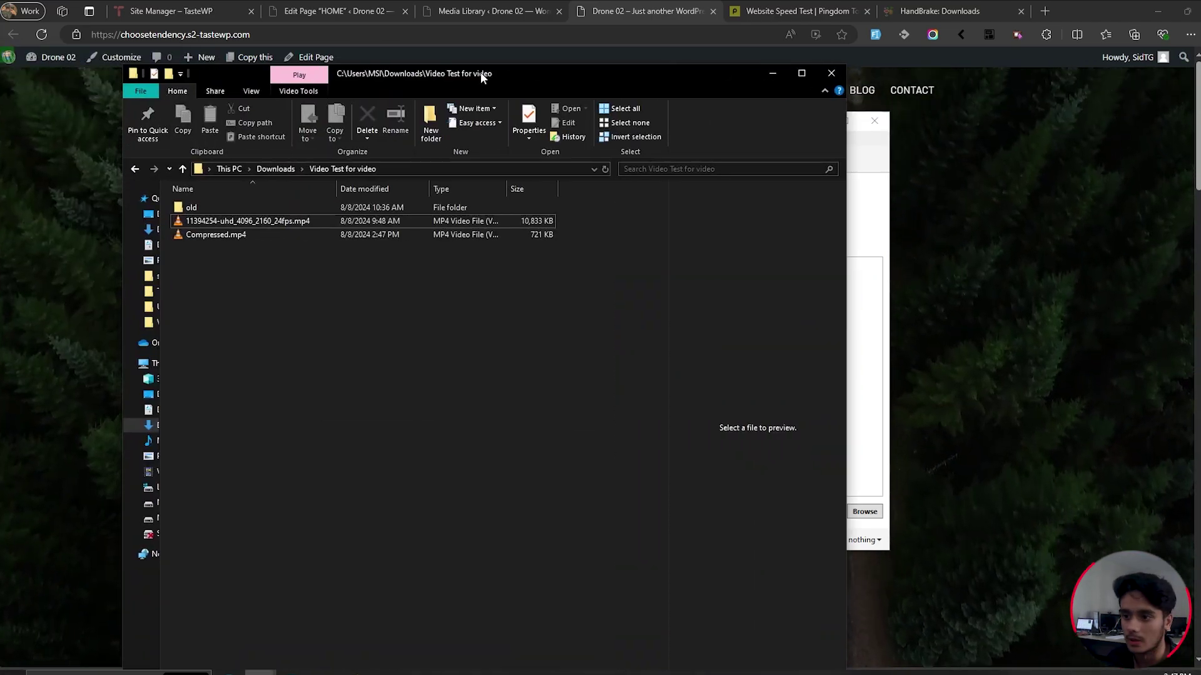
left_click_drag(480, 73, 557, 76)
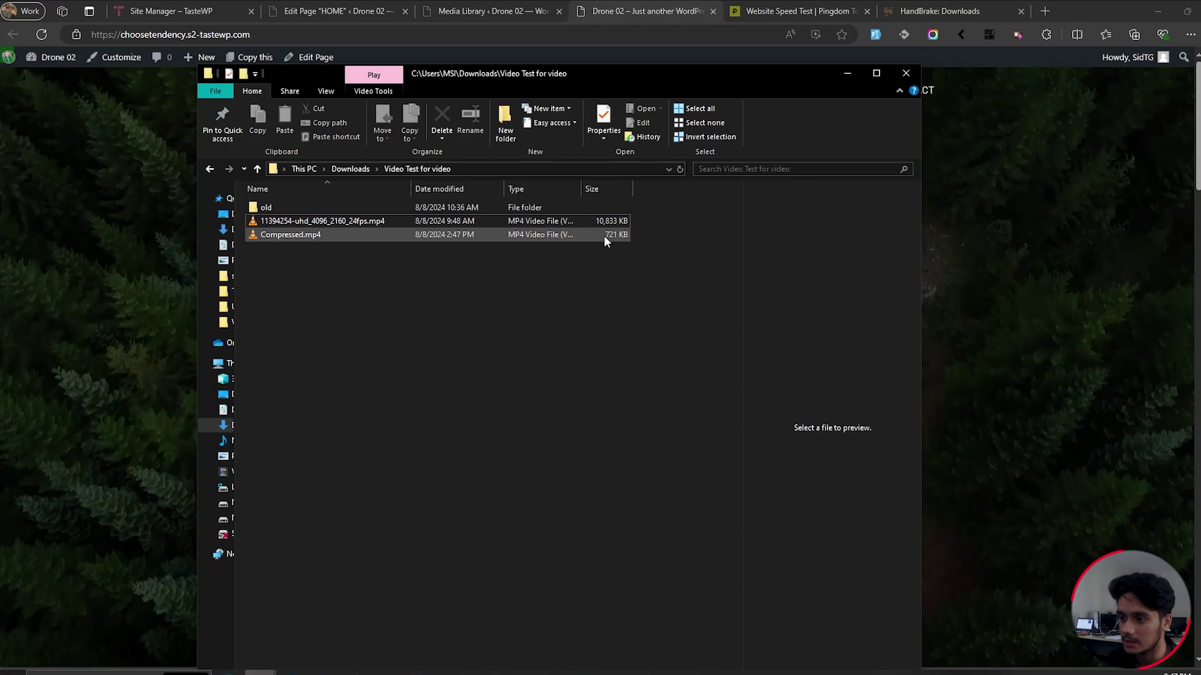
- Compare the original clip's size with Compressed.mp4, then close the output folder window
left_click(606, 226)
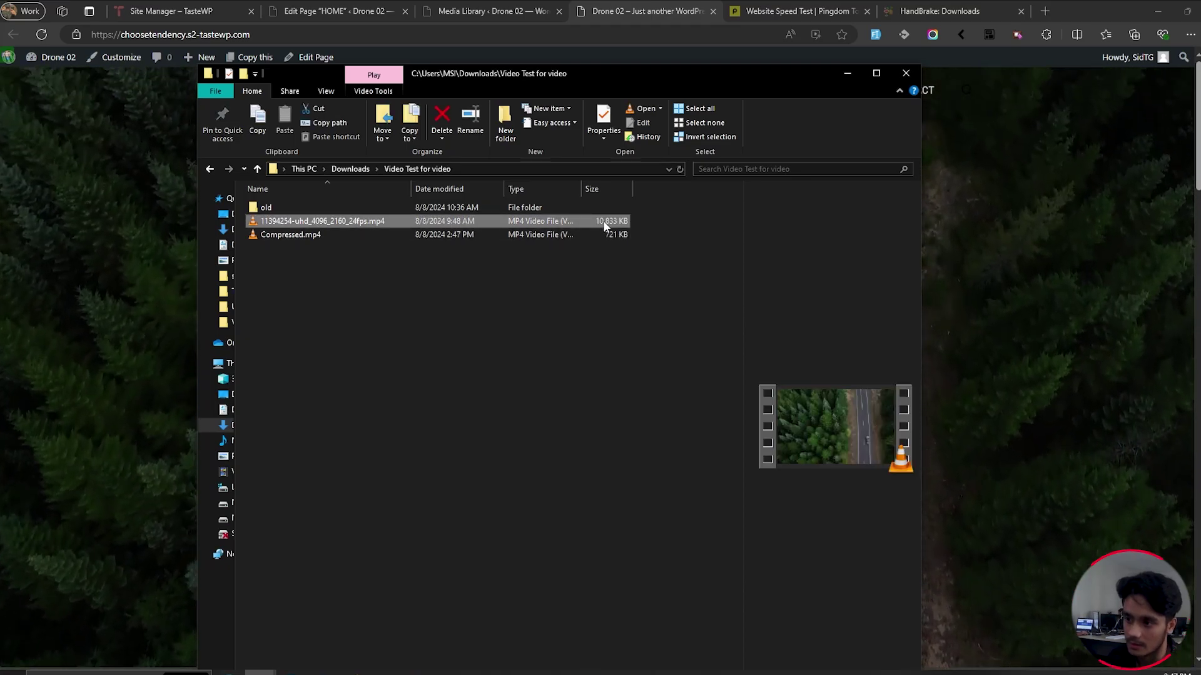
right_click(604, 223)
left_click(631, 547)
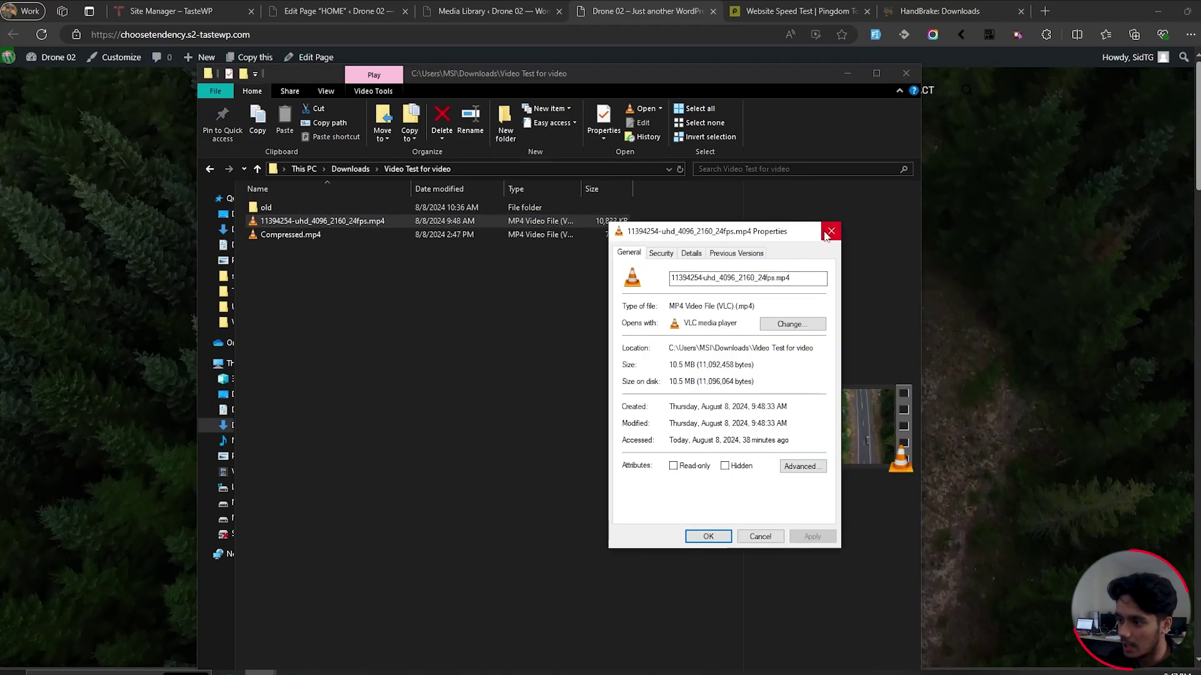
left_click(830, 232)
left_click(590, 232)
right_click(591, 232)
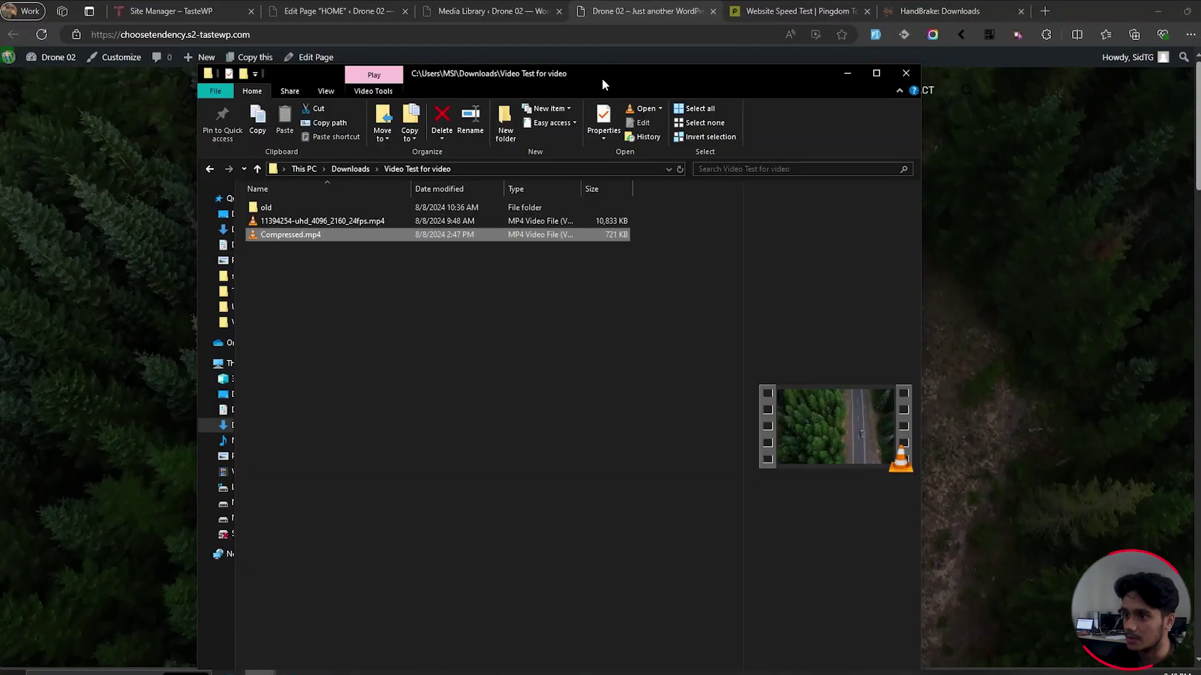
key("alt+F4")
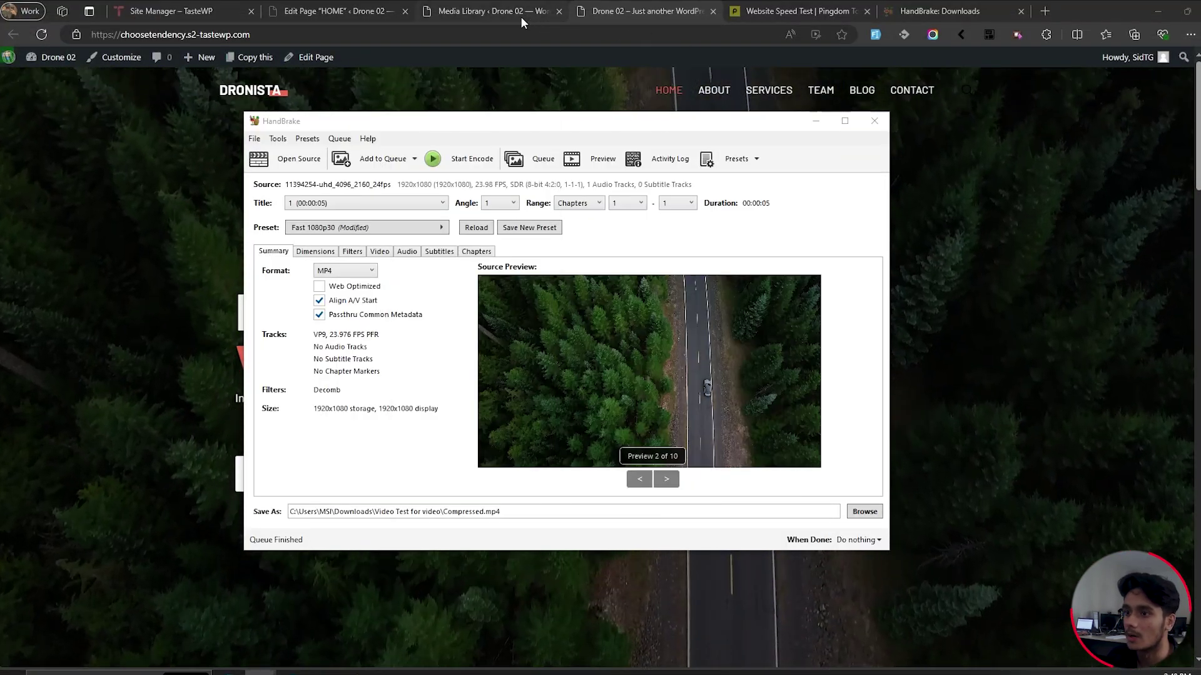
- Upload Compressed.mp4 to the Media Library and make it the HOME cover's background video
left_click(522, 22)
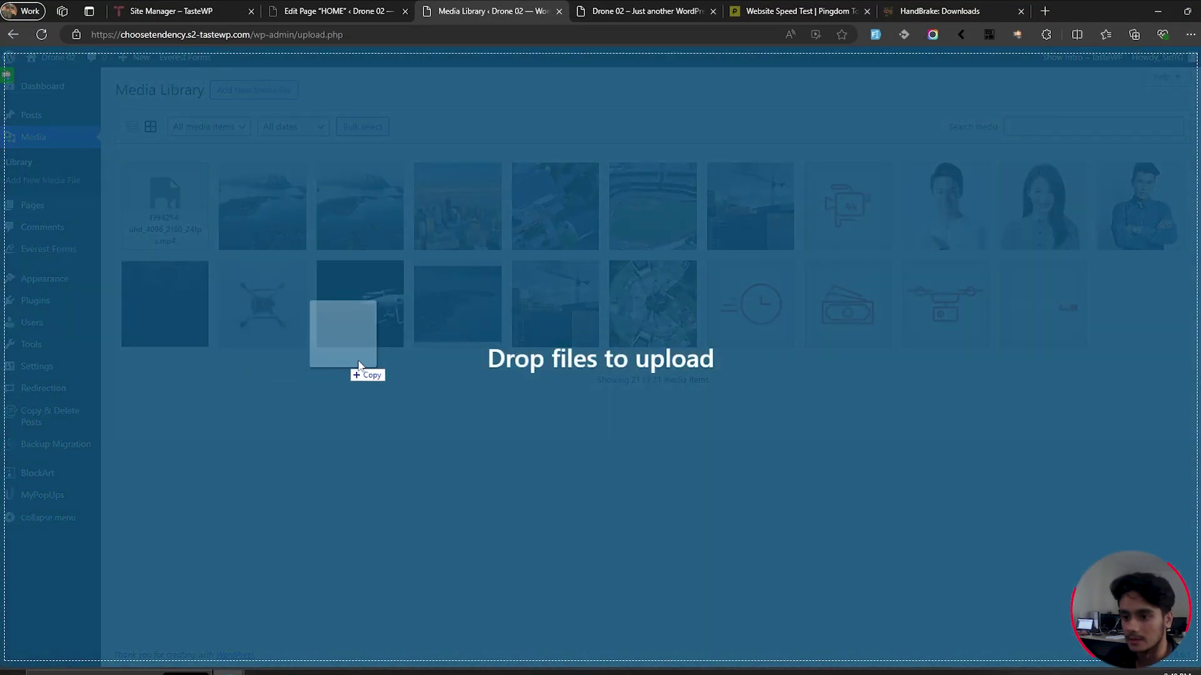
left_click_drag(336, 335, 473, 369)
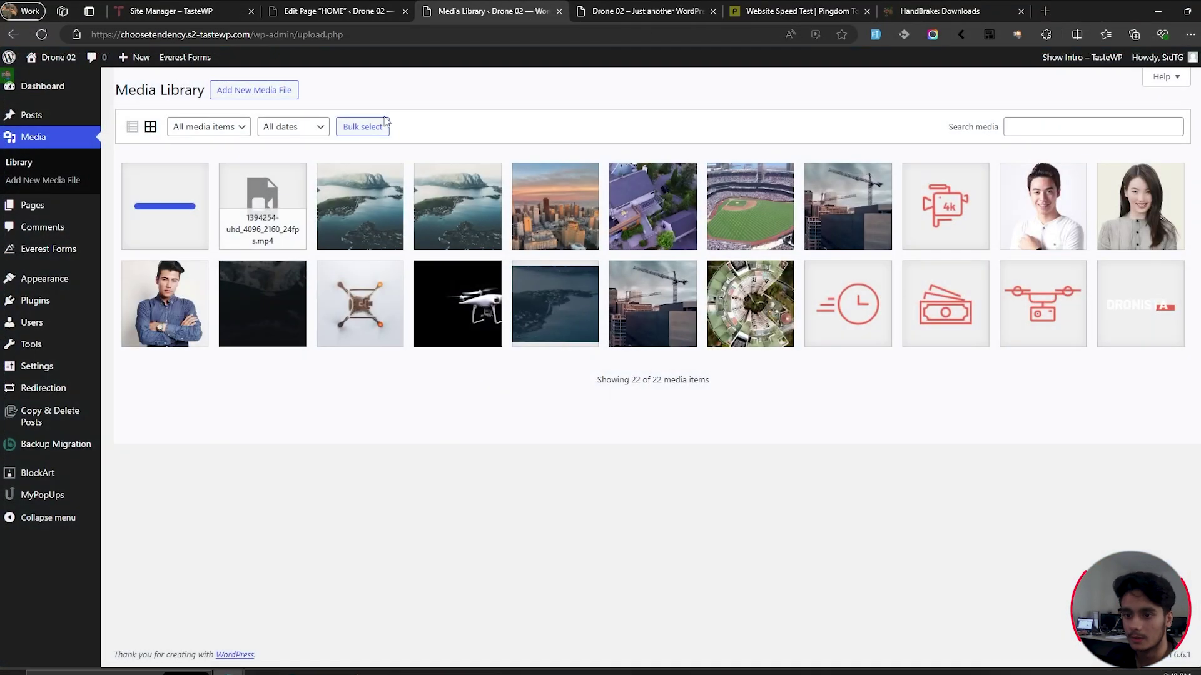
key("ctrl+shift+Tab")
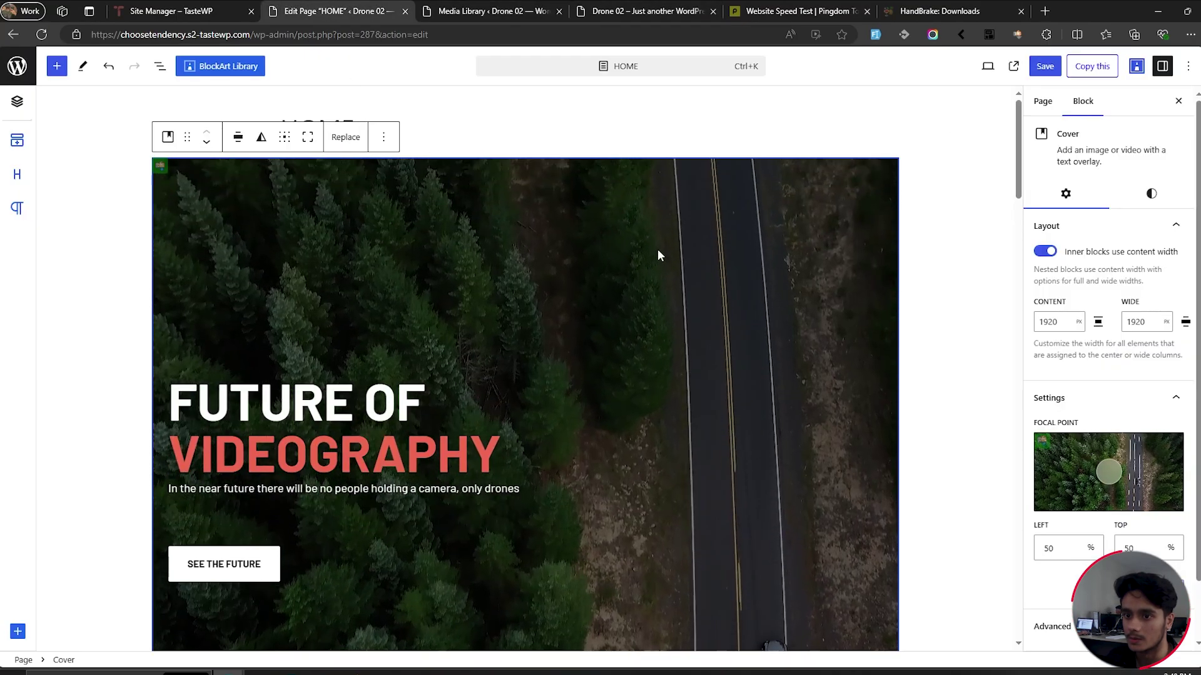
left_click(345, 139)
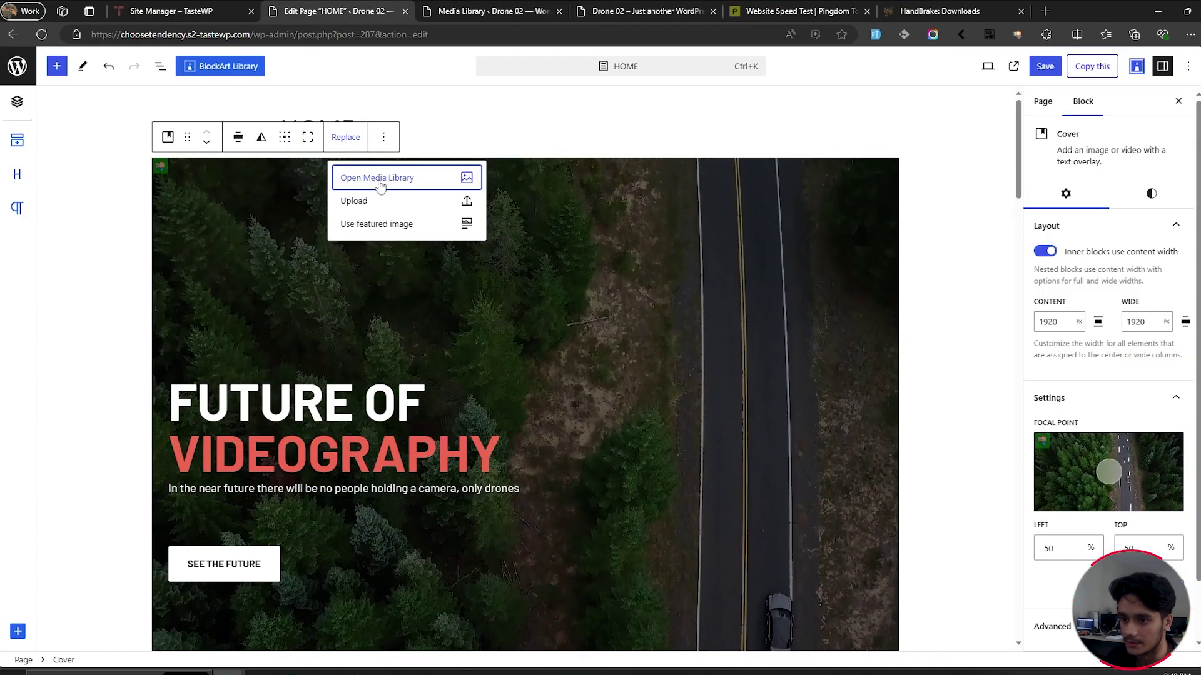
left_click(369, 177)
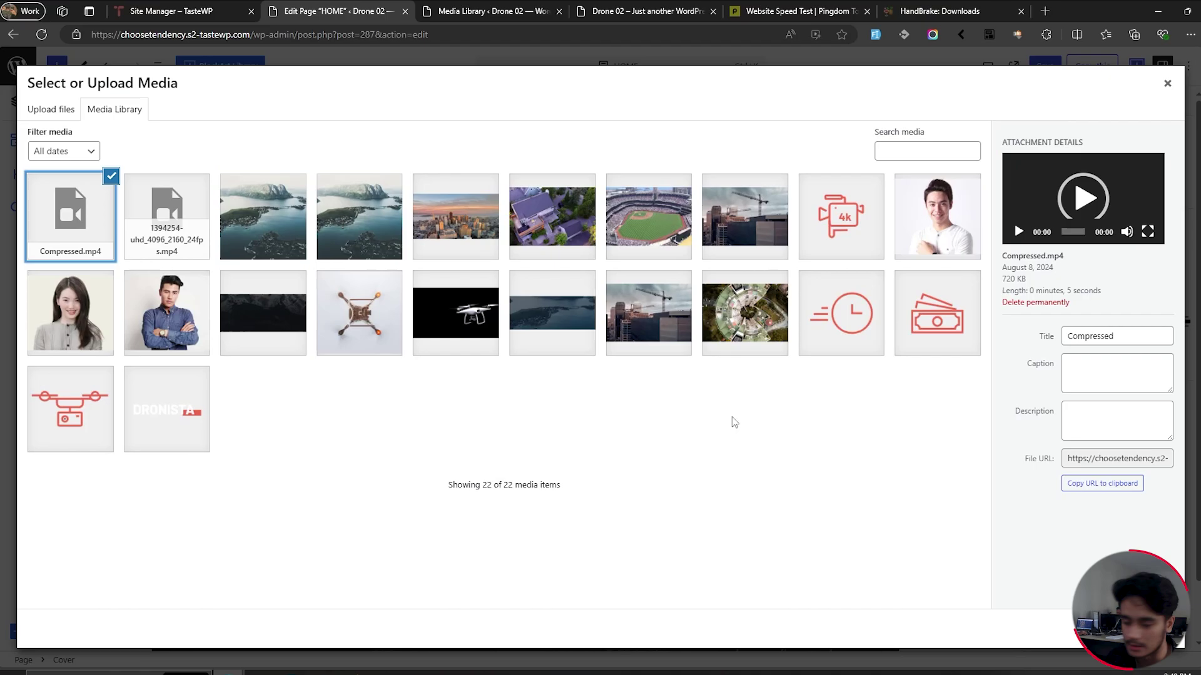
left_click(1145, 628)
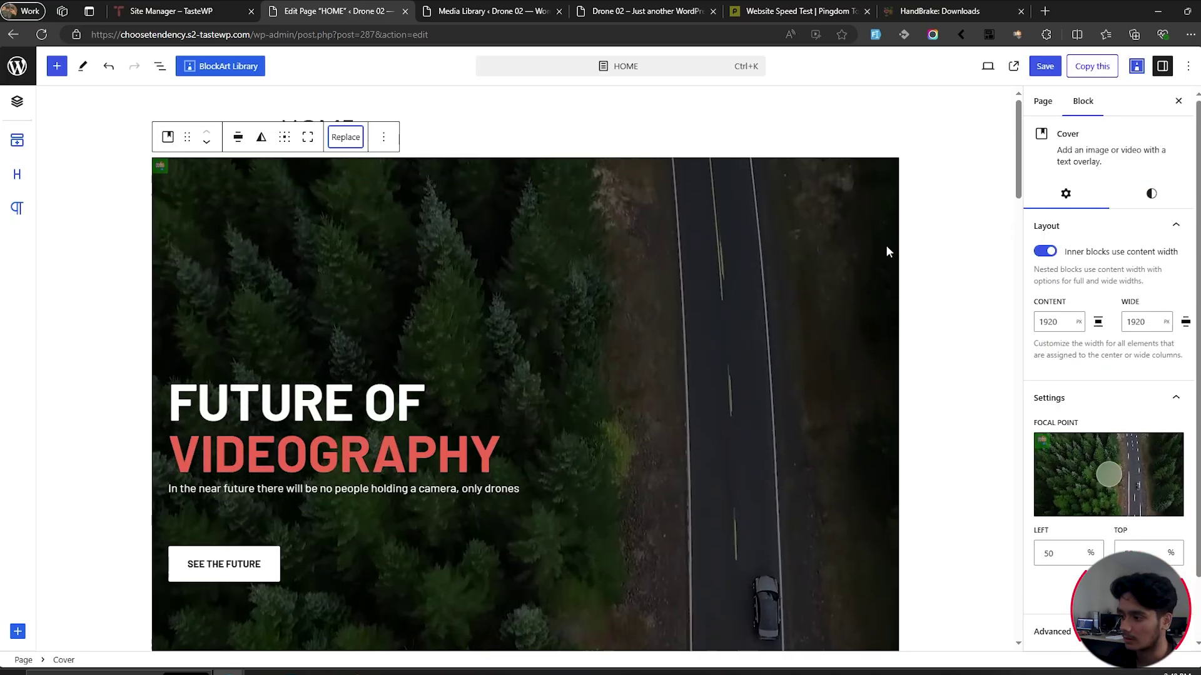
- Check the live homepage and copy its web address for the speed test
key("ctrl+4")
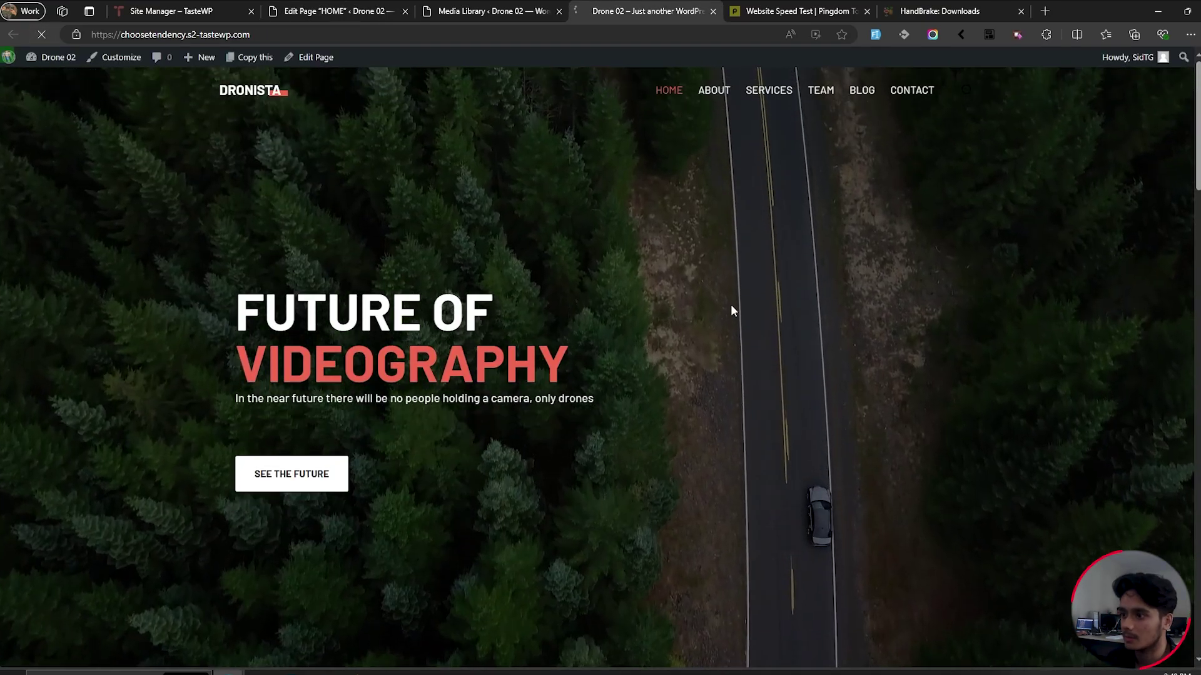
scroll(824, 314, "down", 3)
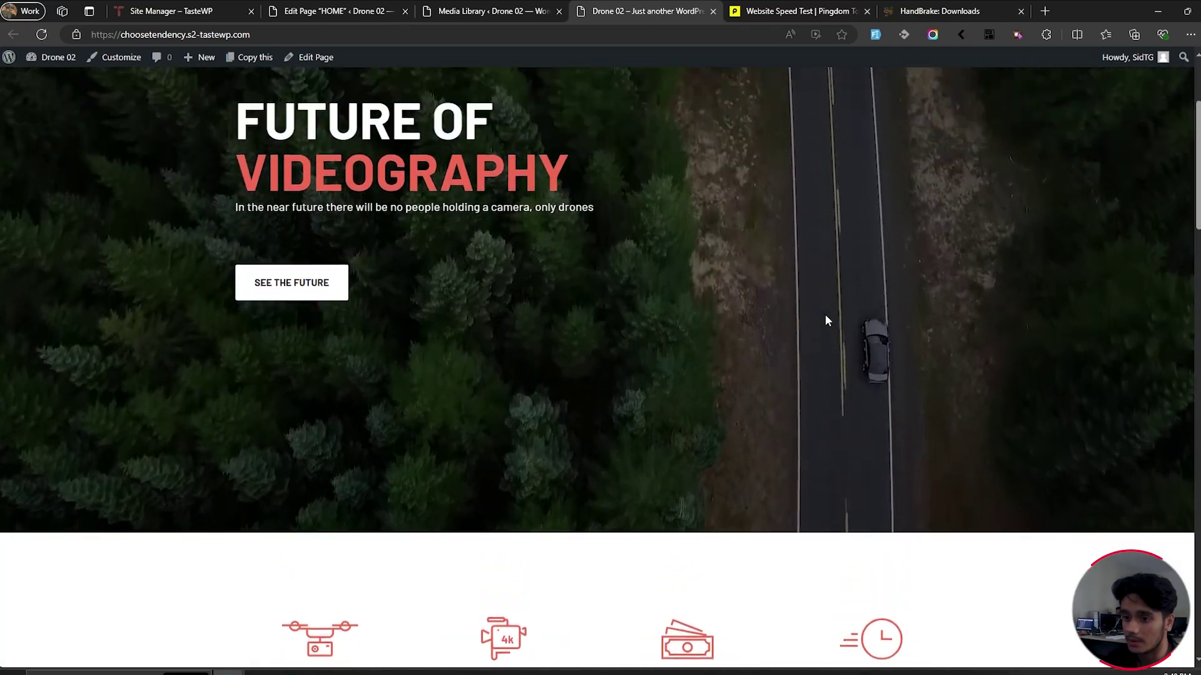
scroll(825, 314, "up", 3)
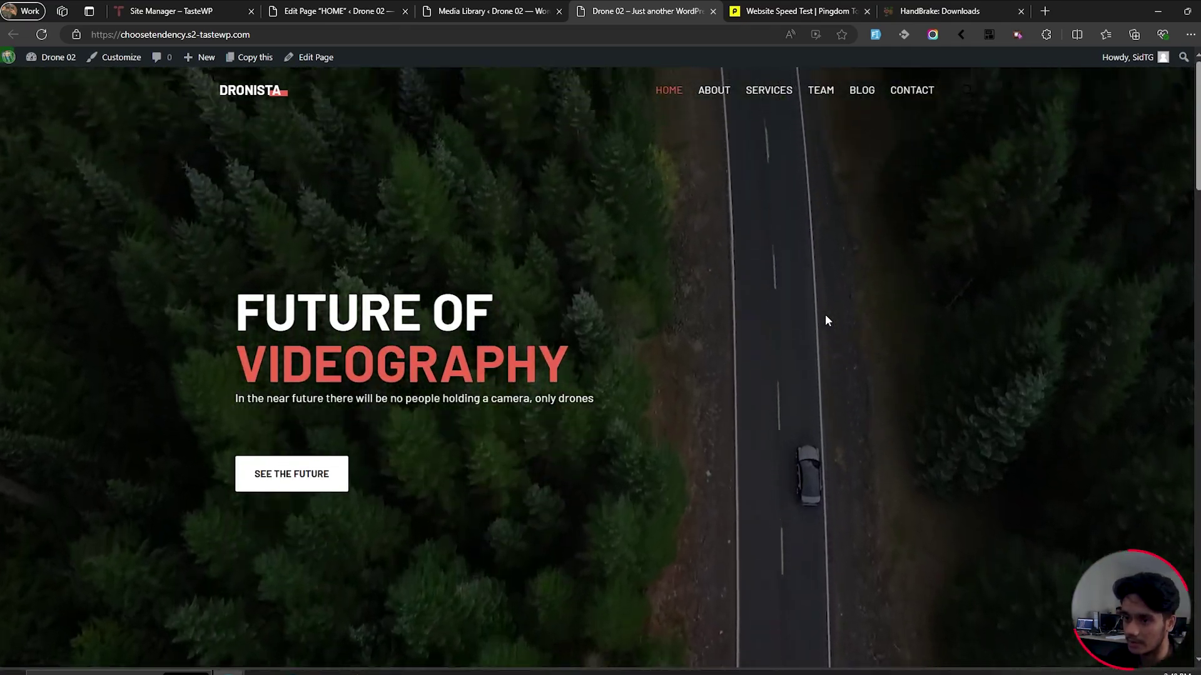
key("ctrl+l")
key("Escape")
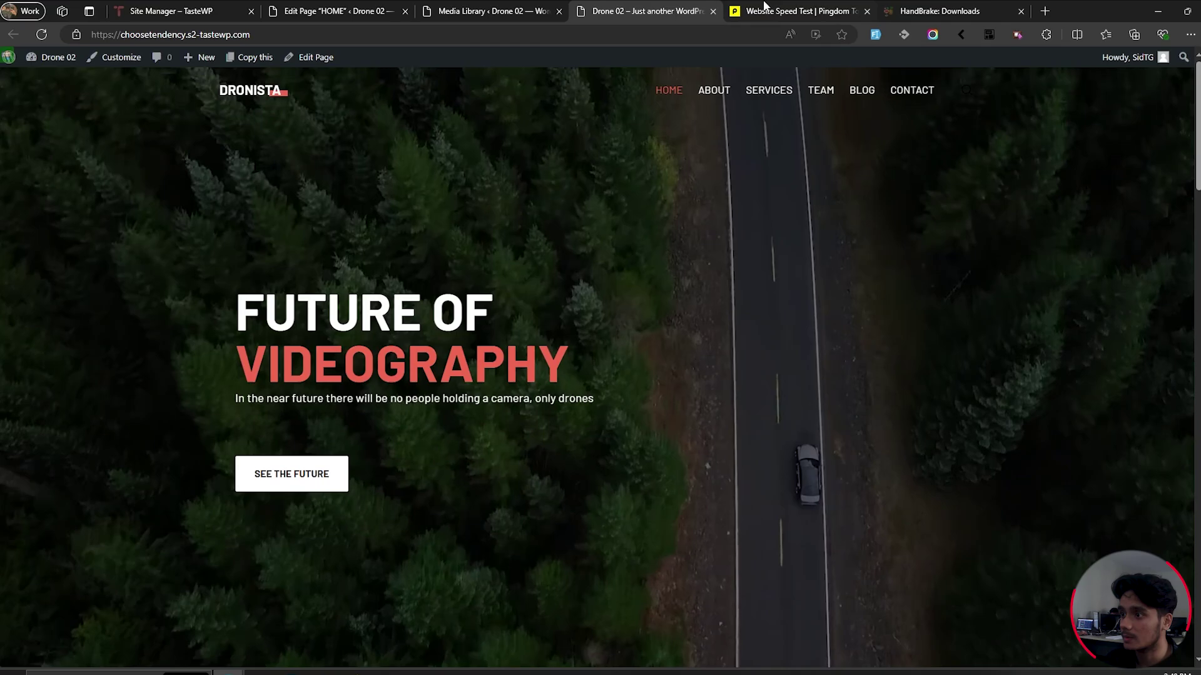
key("ctrl+5")
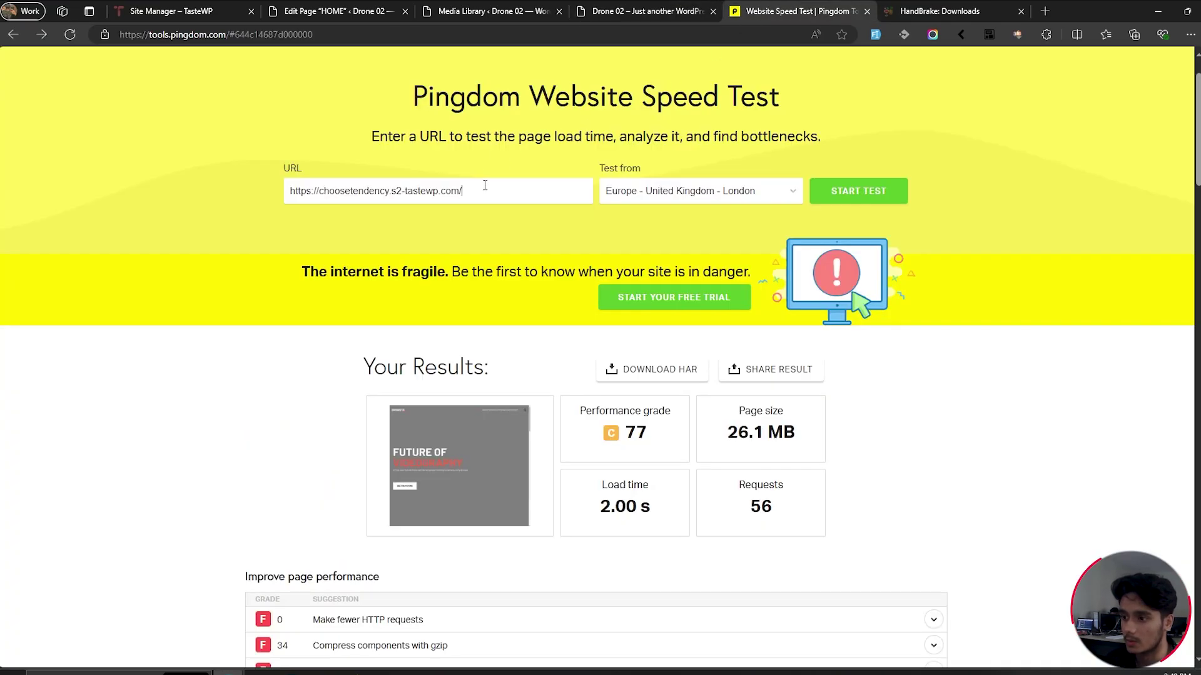
- Rerun the Pingdom test from Asia - Japan - Tokyo, getting 1.7 MB instead of 26.1 MB
left_click(741, 196)
left_click(655, 219)
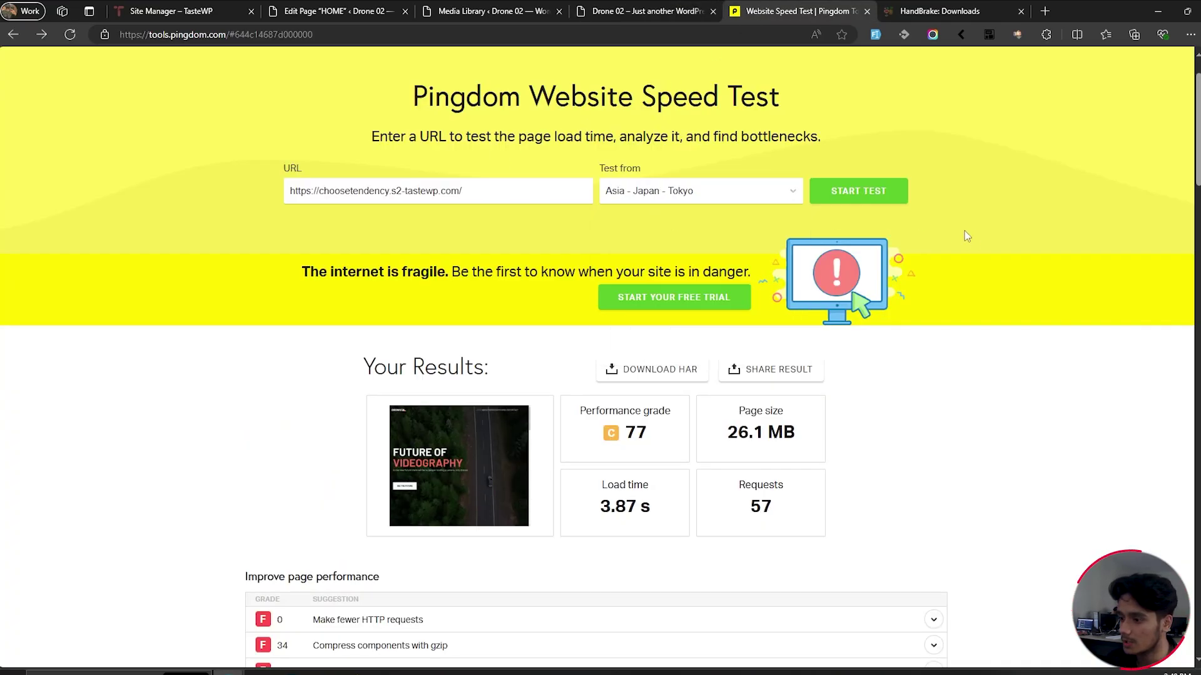
left_click(856, 199)
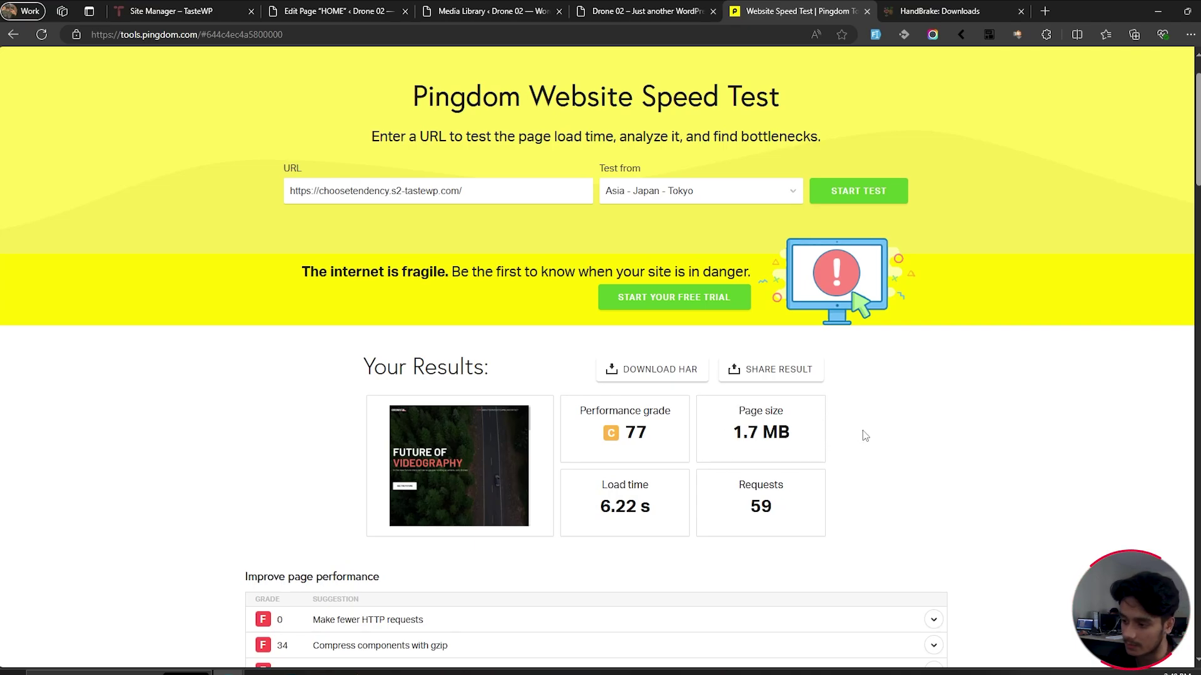
left_click(651, 11)
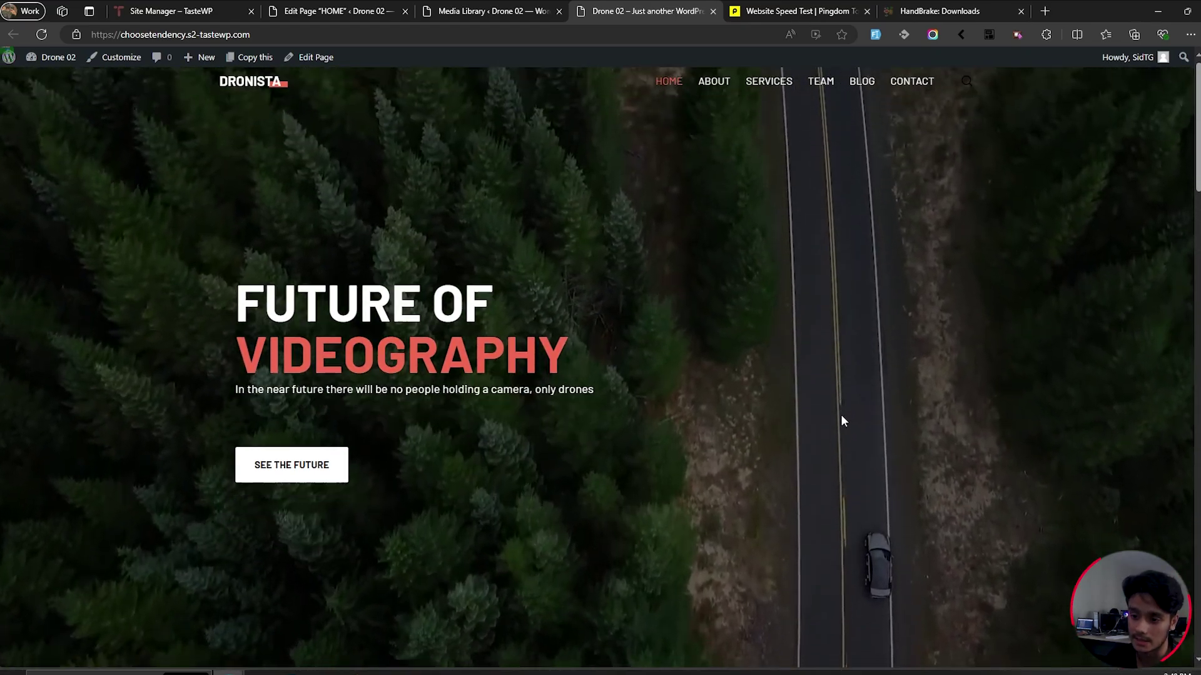
scroll(839, 418, "down", 5)
scroll(838, 419, "down", 4)
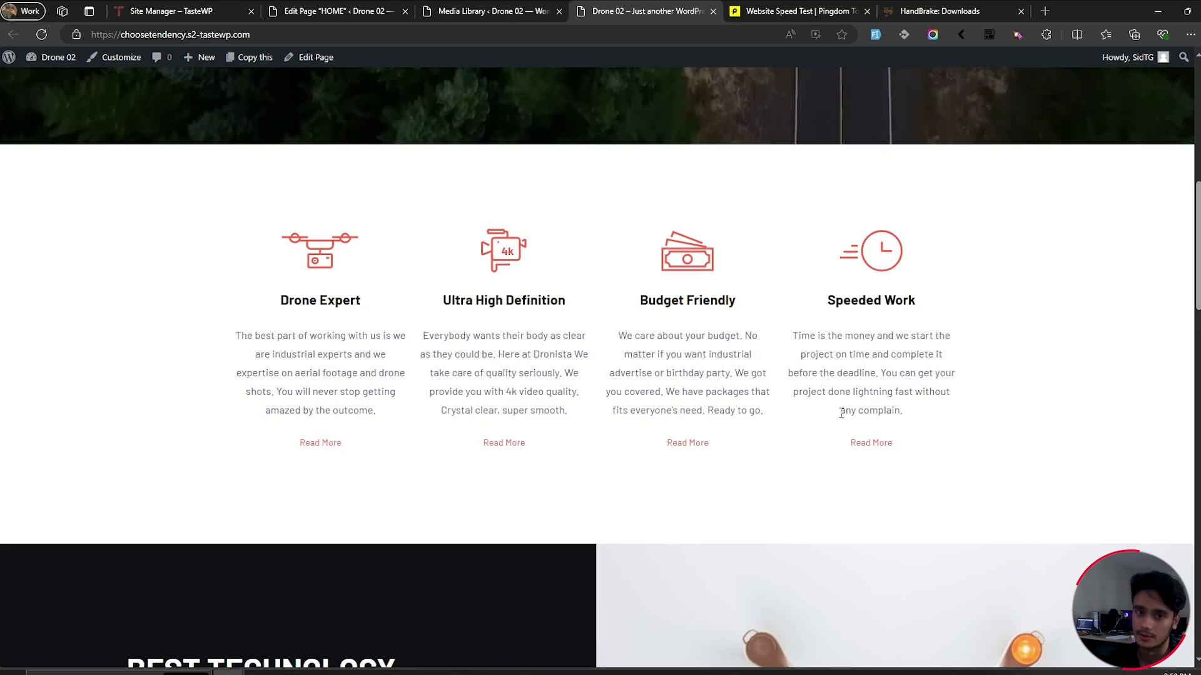
scroll(841, 413, "up", 10)
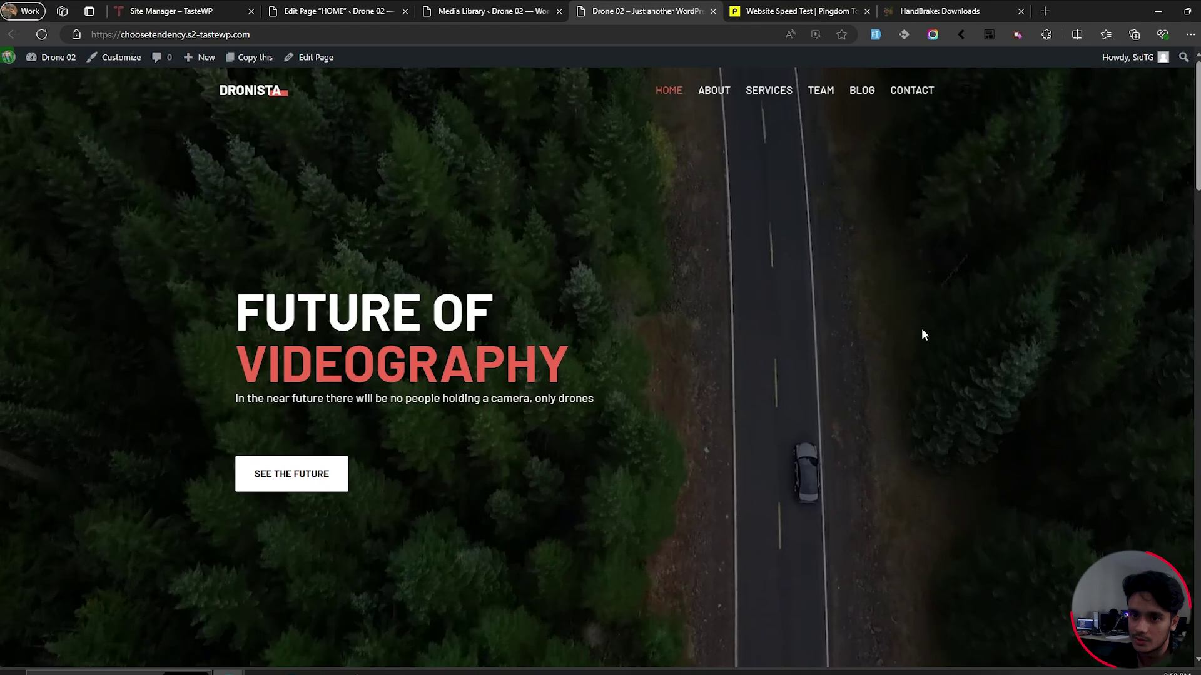
scroll(921, 328, "down", 10)
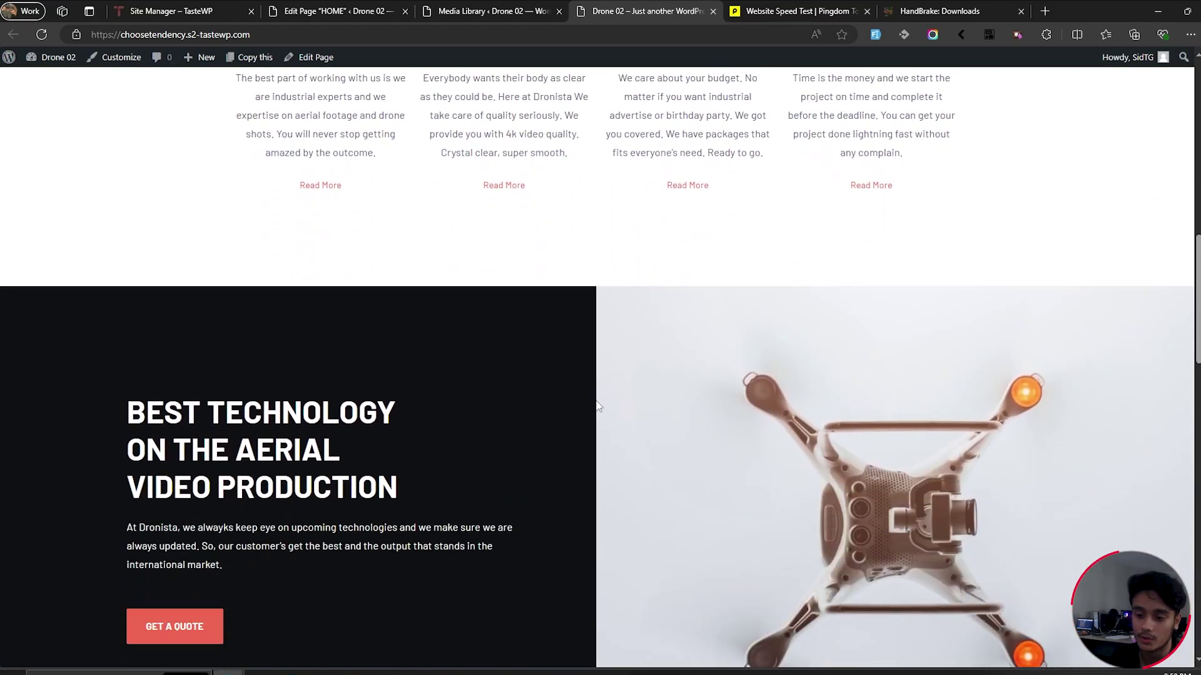
scroll(575, 397, "up", 10)
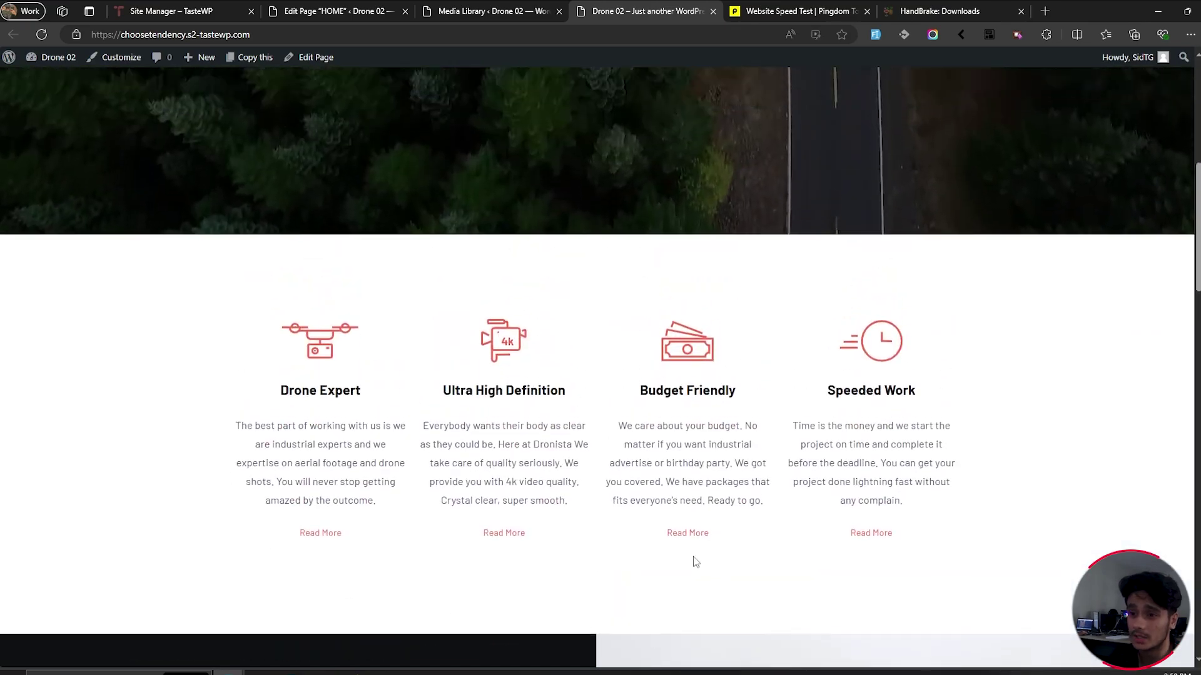
scroll(696, 510, "down", 5)
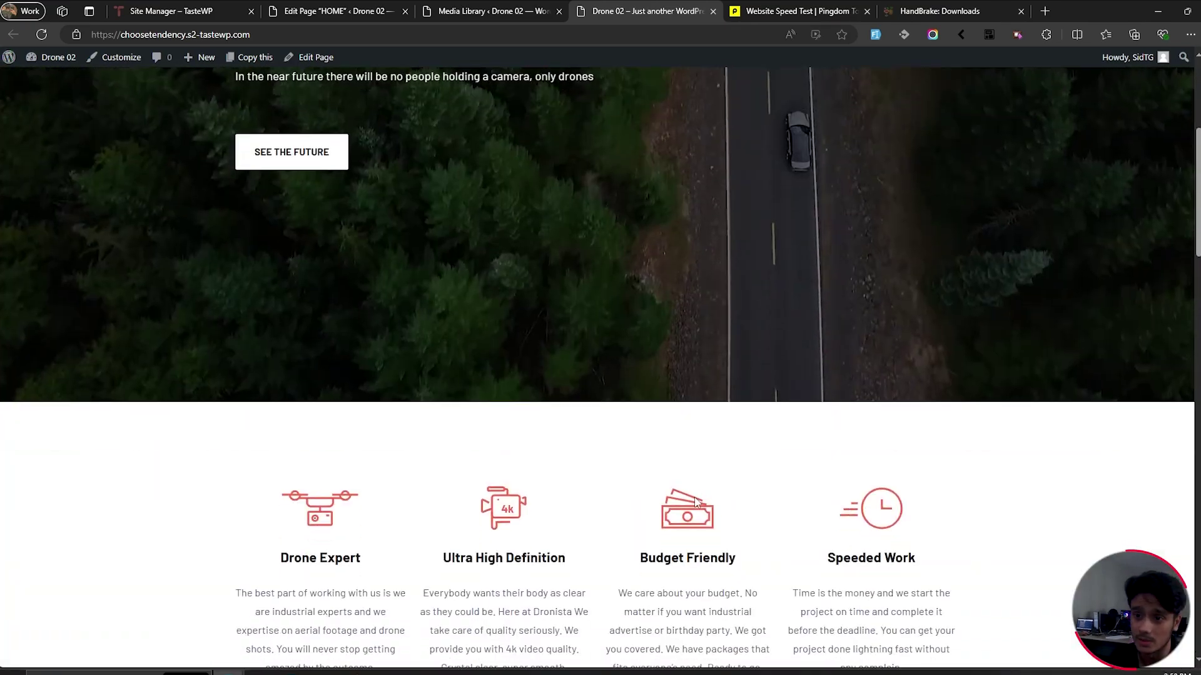
scroll(688, 507, "up", 5)
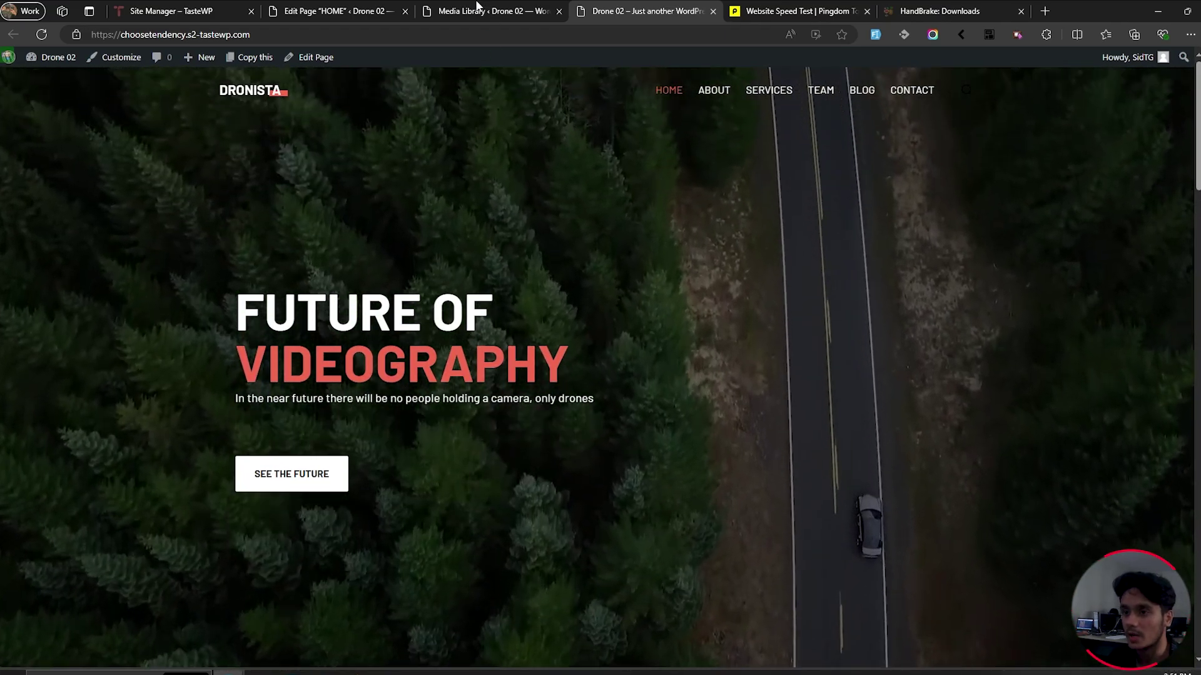
- Bring HandBrake forward and view the MP4, MKV and WebM format options
key("alt+Tab")
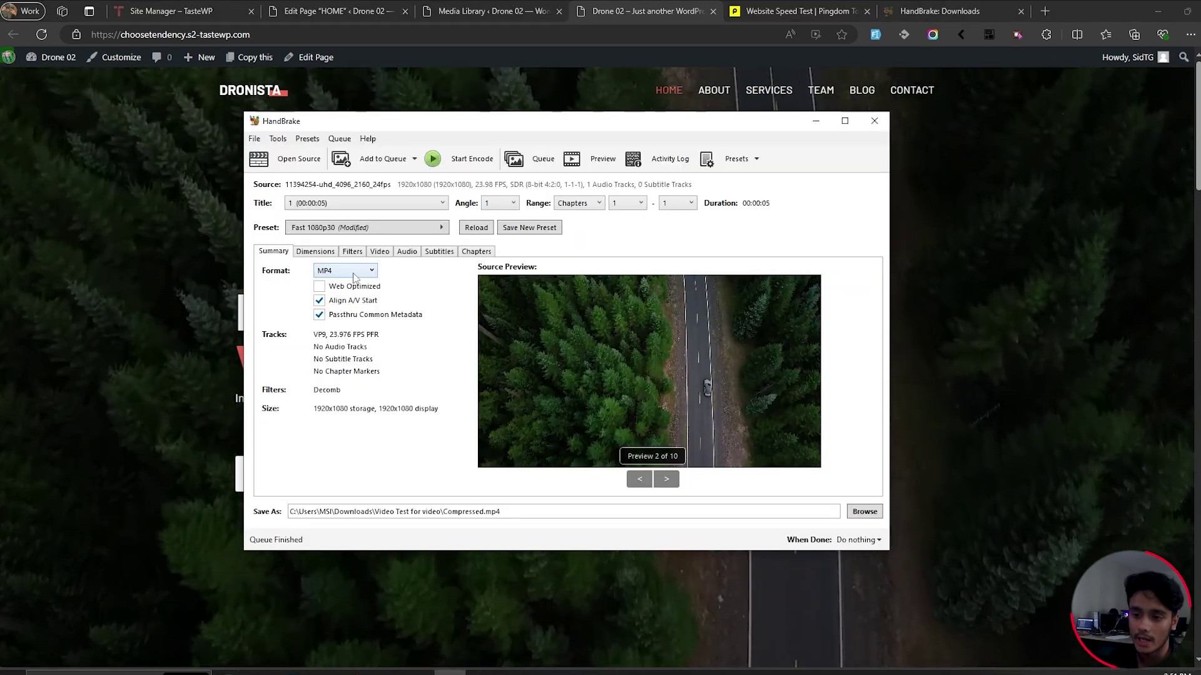
left_click(355, 273)
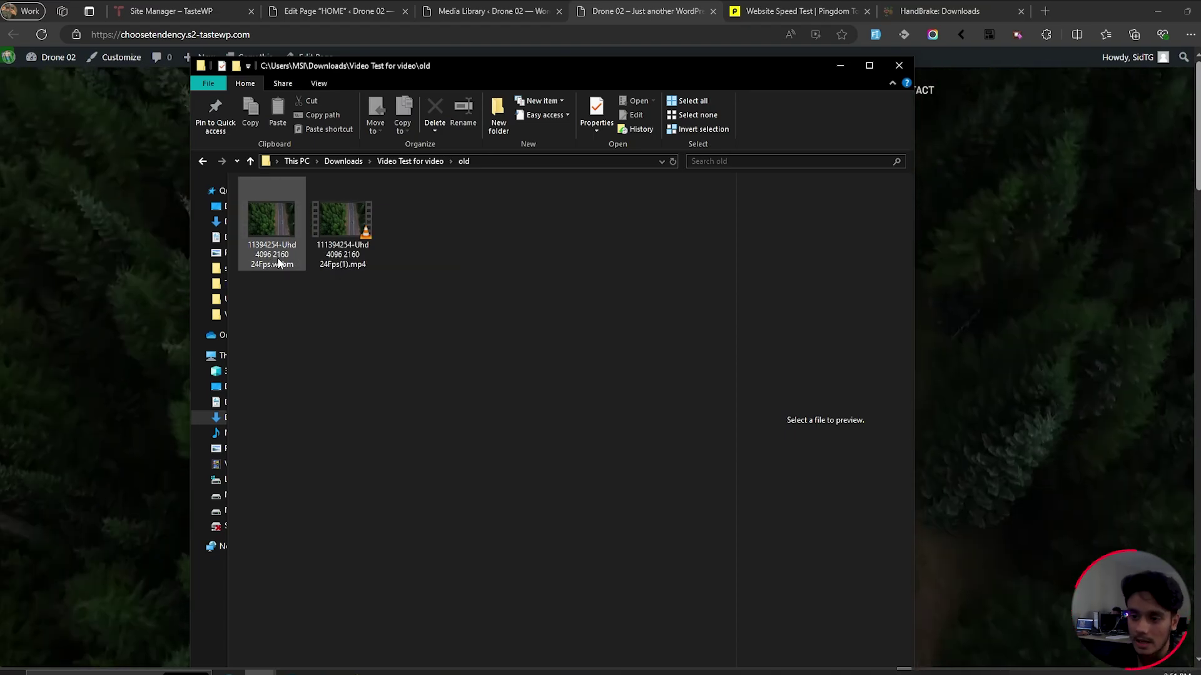
- Check the old WebM clip's 1.11 MB size, then minimize Explorer and return to the homepage
mouse_move(279, 263)
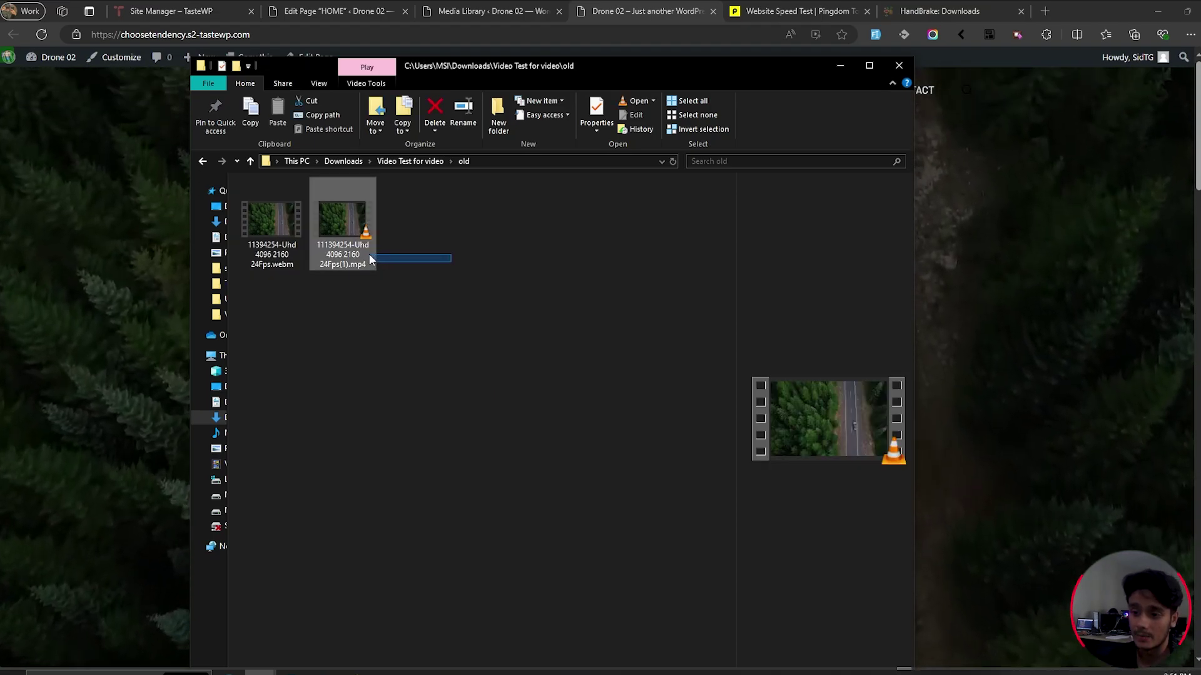
left_click(559, 240)
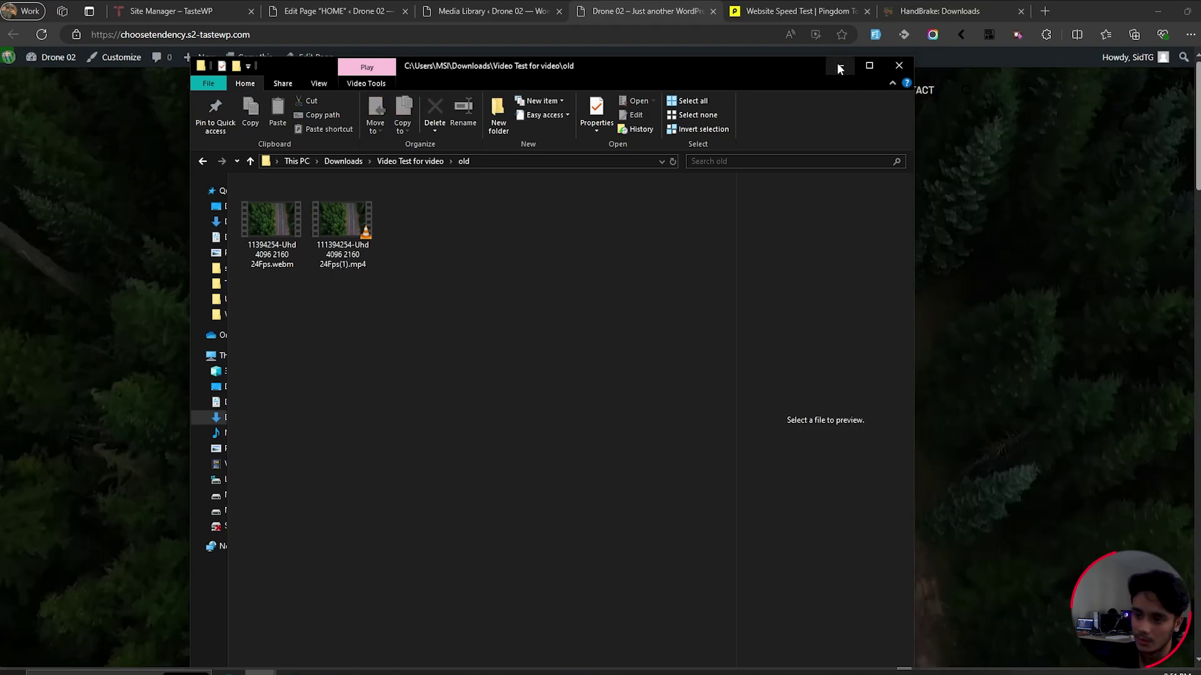
left_click(839, 69)
left_click(996, 120)
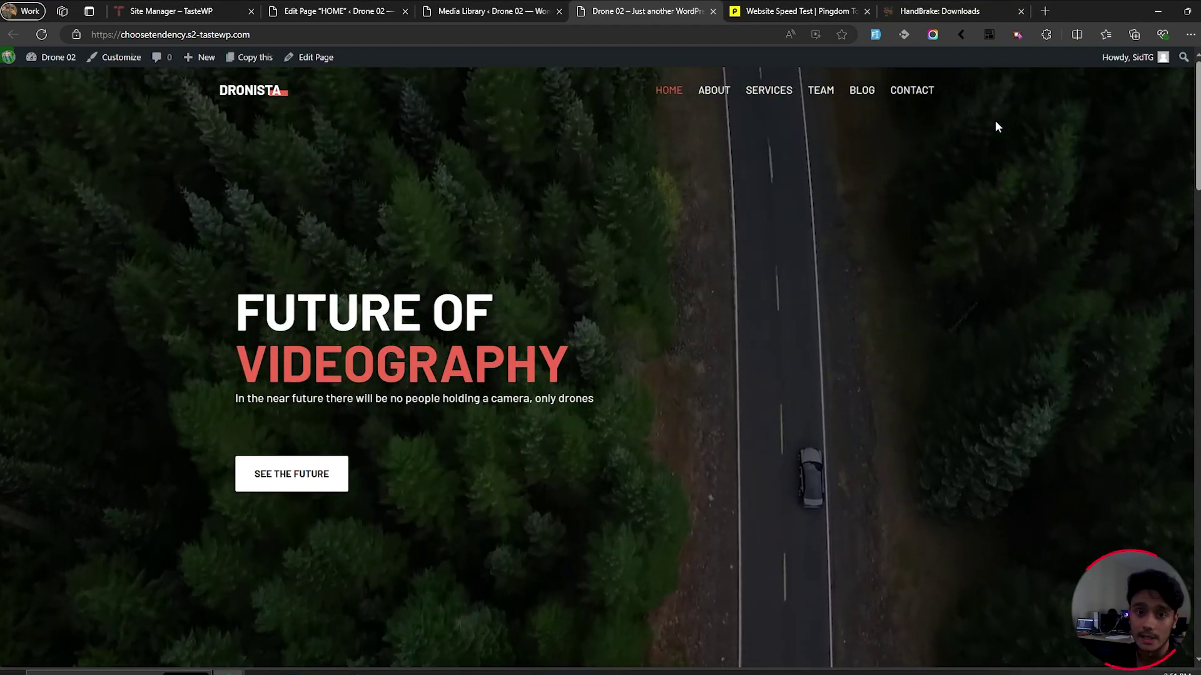